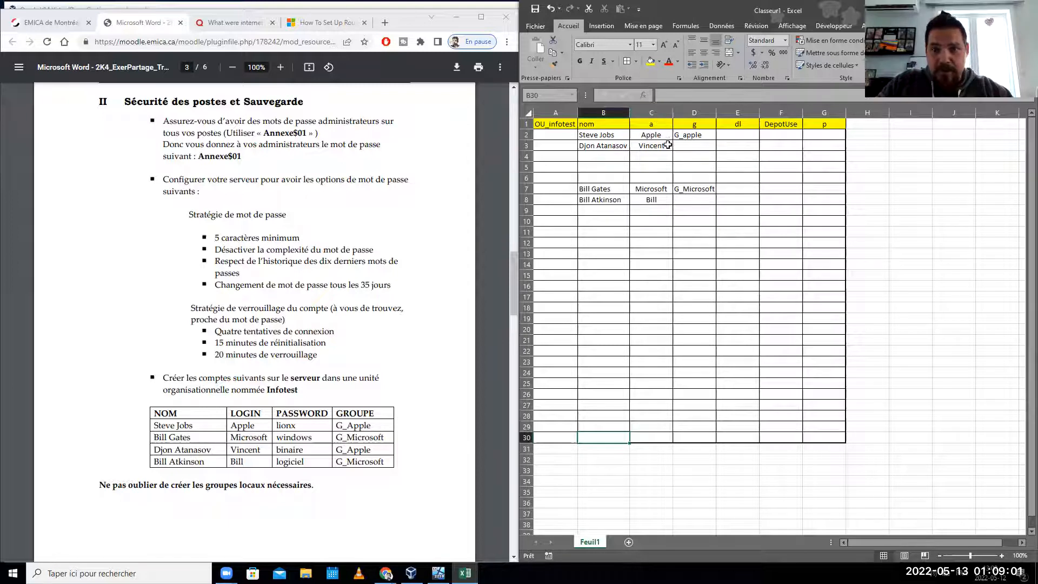
- Download Exercices_Tree.pdf from Chrome's PDF viewer and save it to the downloads folder
drag(232, 413, 262, 469)
click(262, 469)
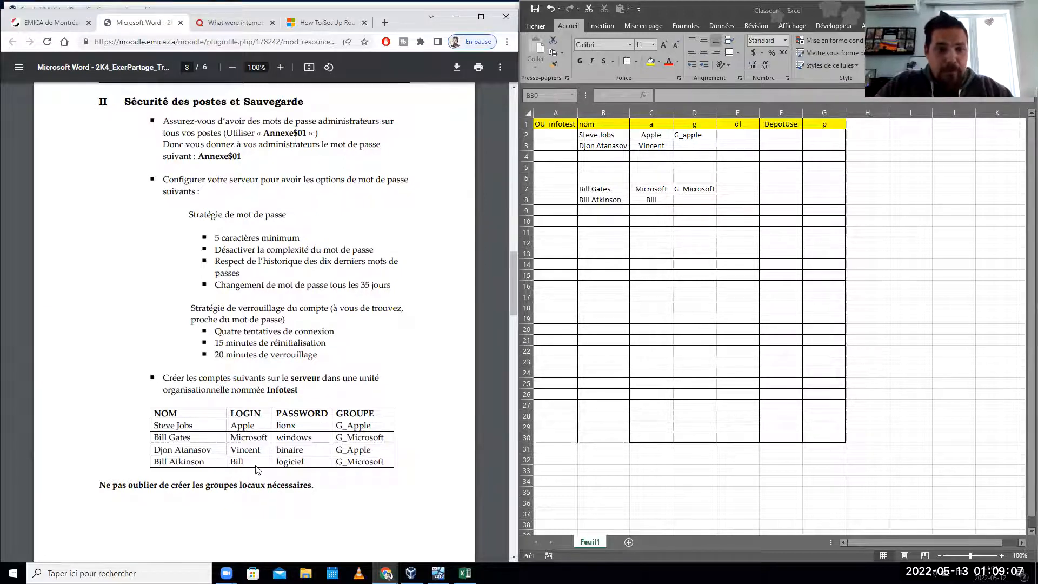
click(456, 67)
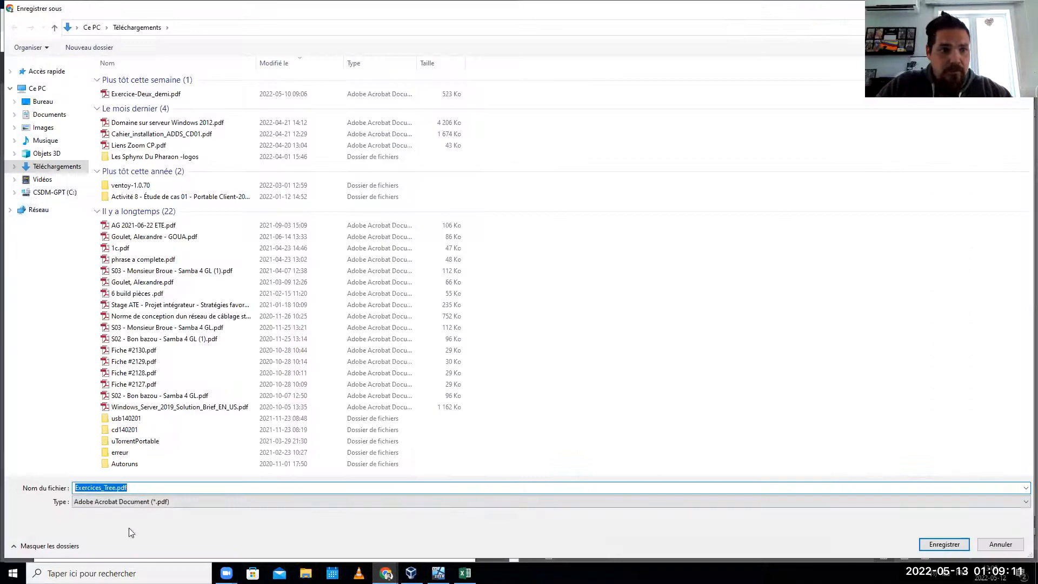
click(916, 544)
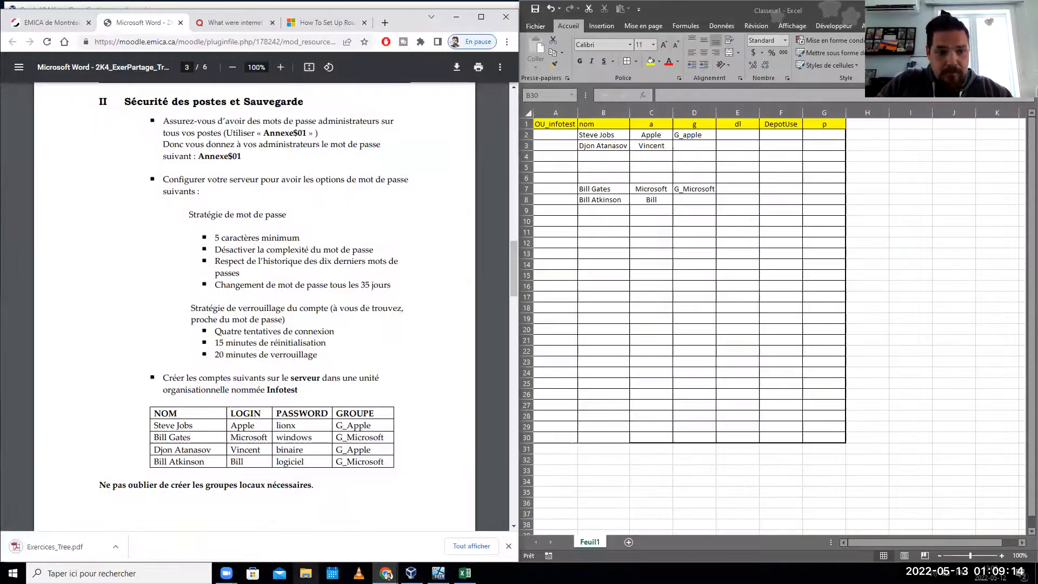
- Open Exercices_Tree.pdf from the Téléchargements folder in Adobe Acrobat X
click(305, 573)
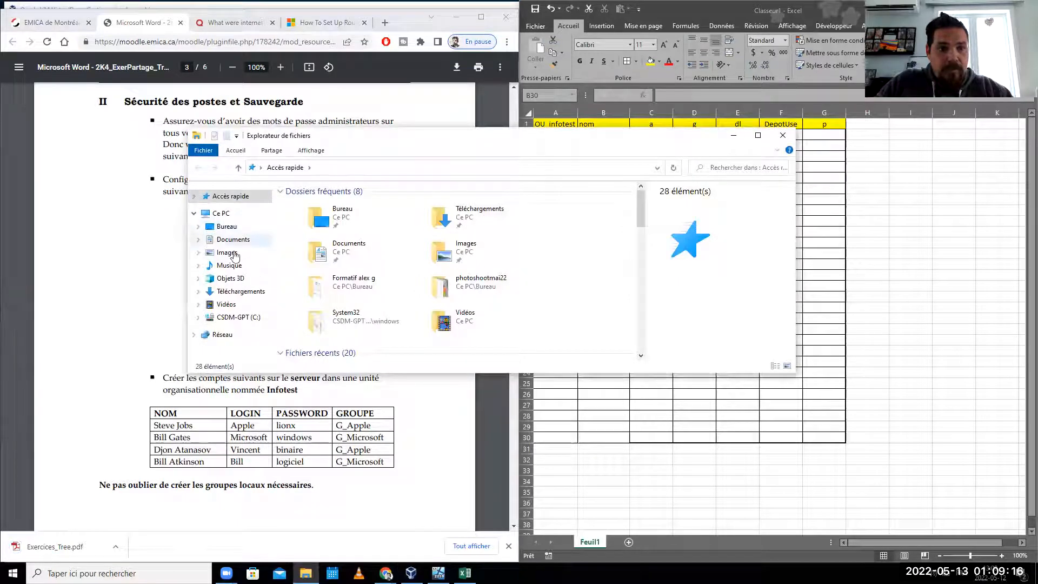
click(227, 304)
click(239, 291)
right_click(334, 205)
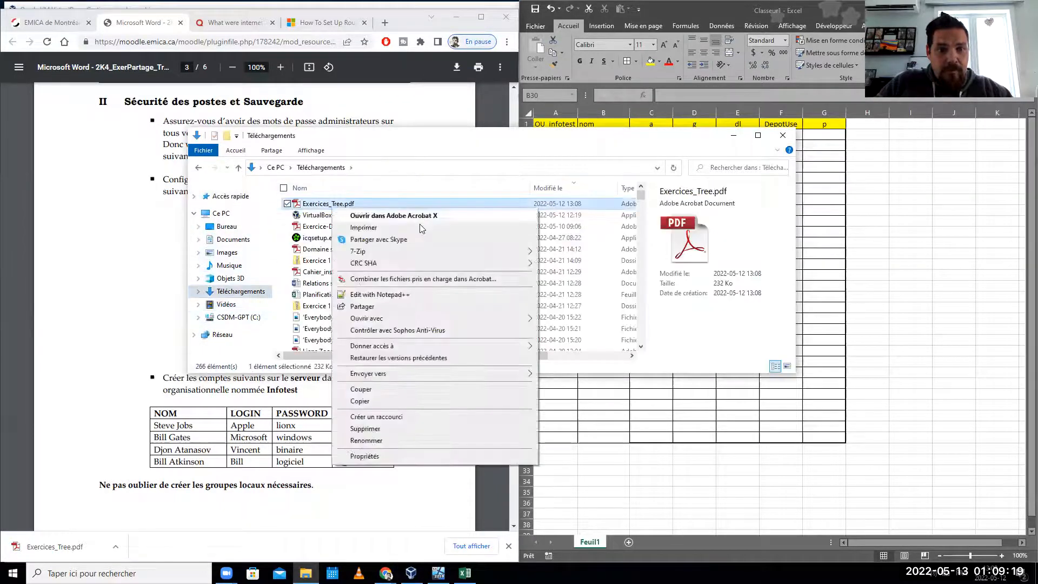
click(382, 217)
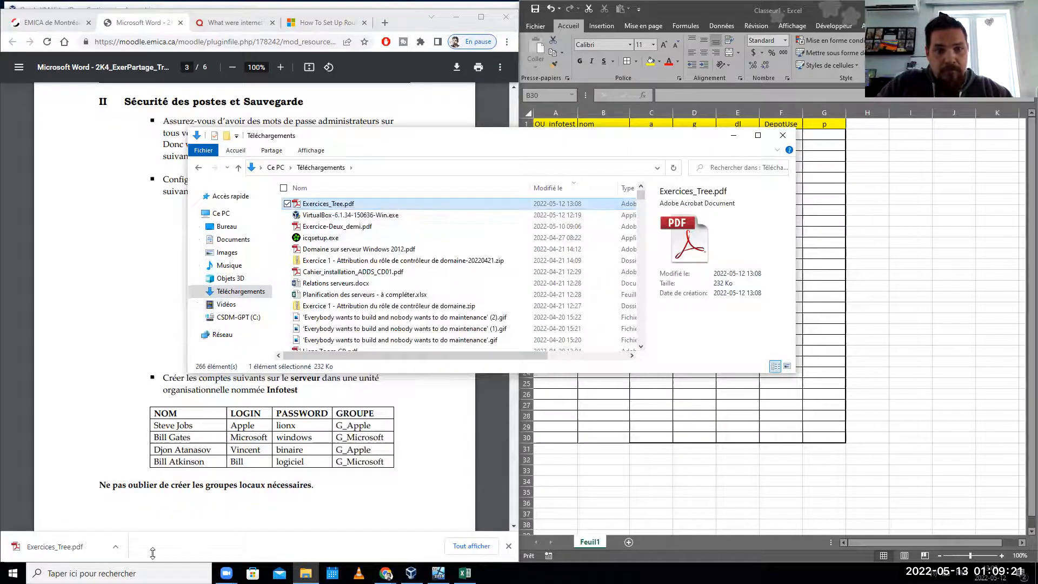
key(super+s)
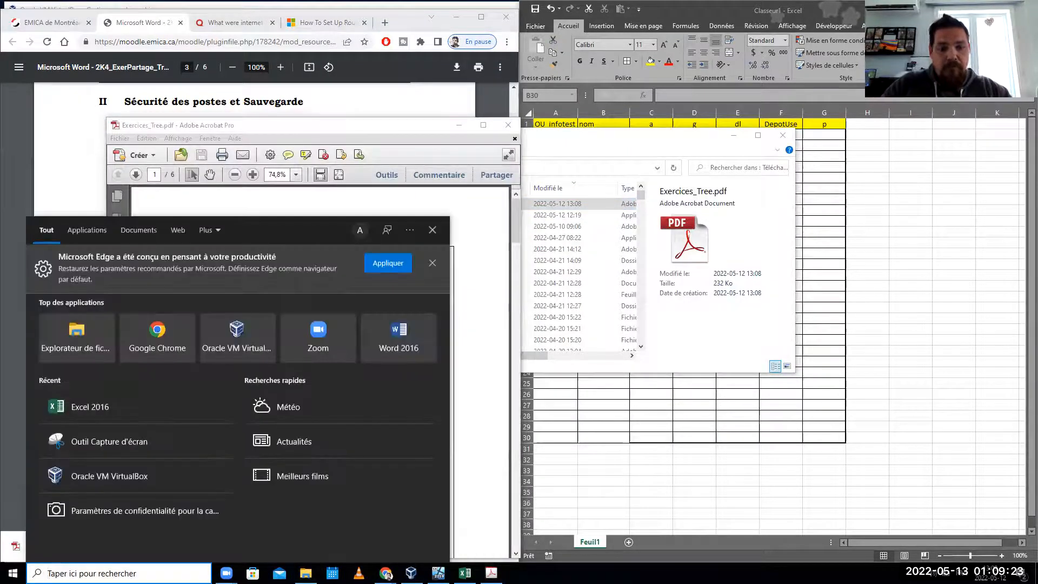
text(default)
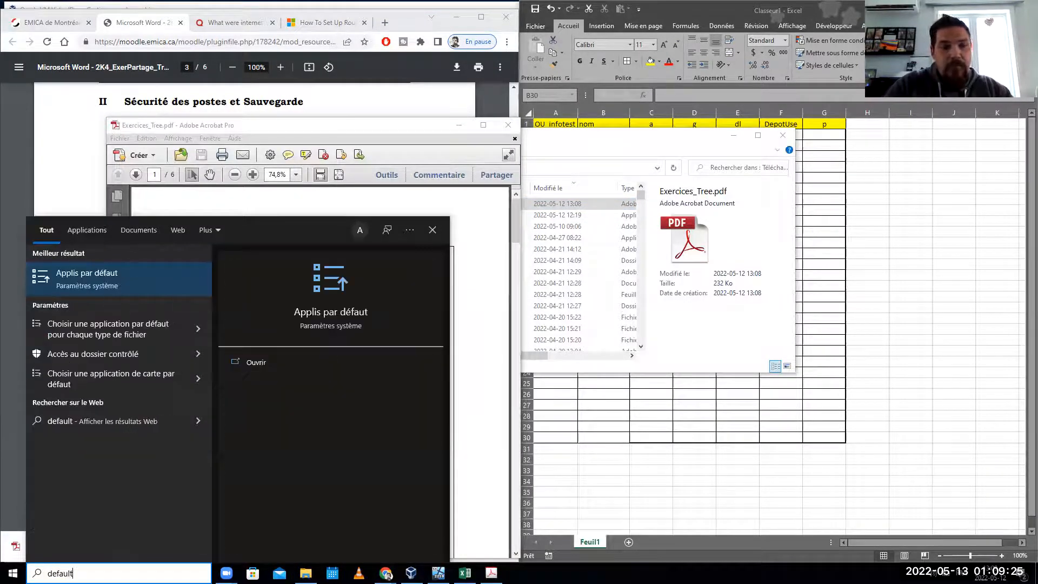
key(Return)
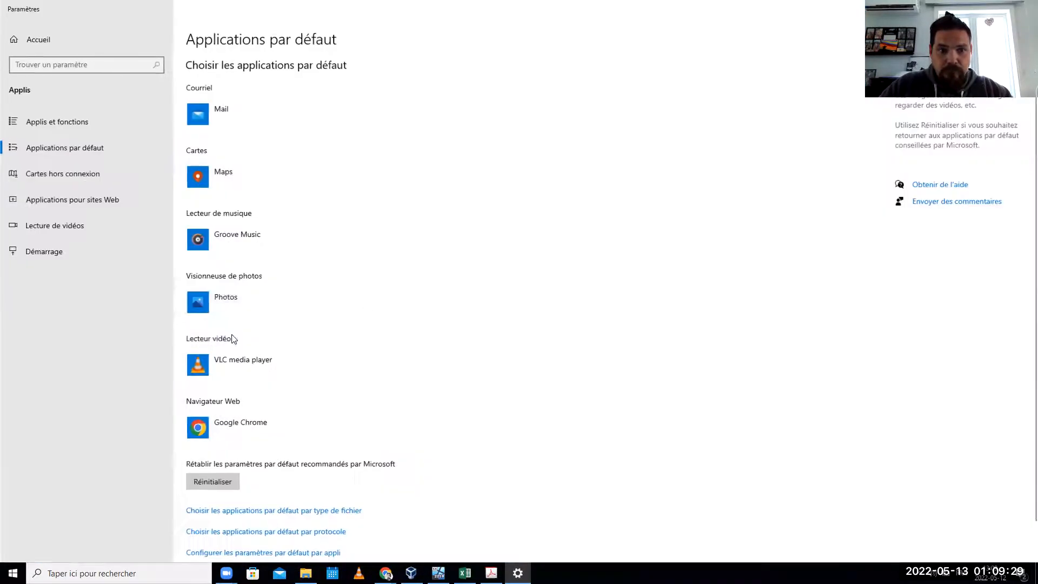
scroll(236, 263, down, 2)
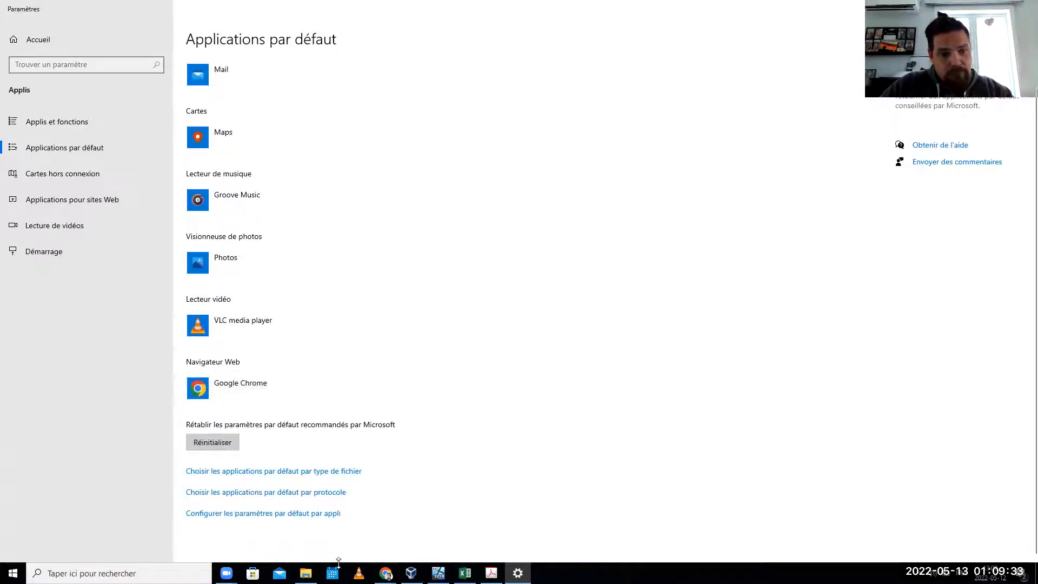
click(264, 473)
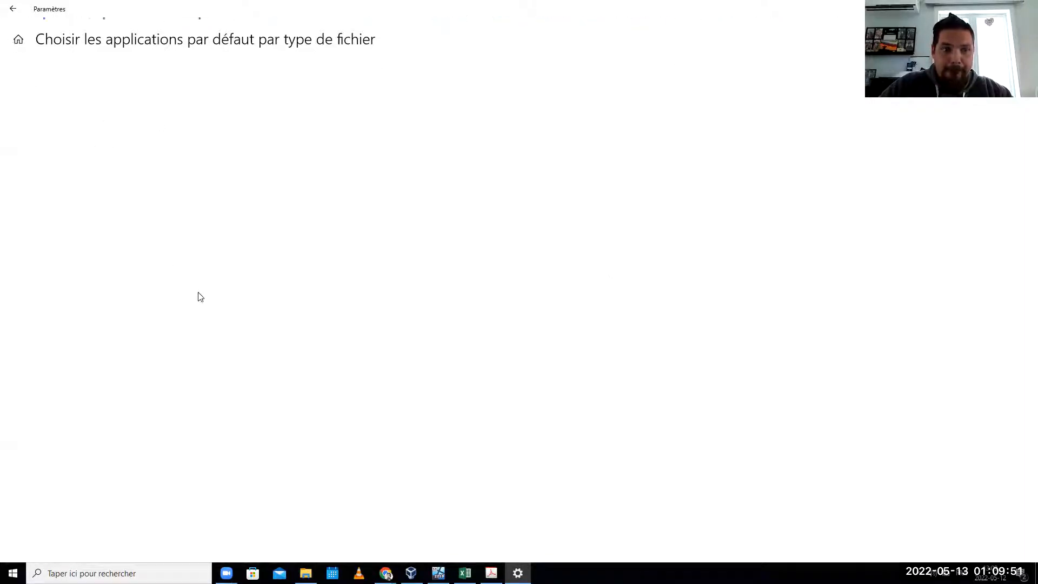
click(518, 574)
click(517, 574)
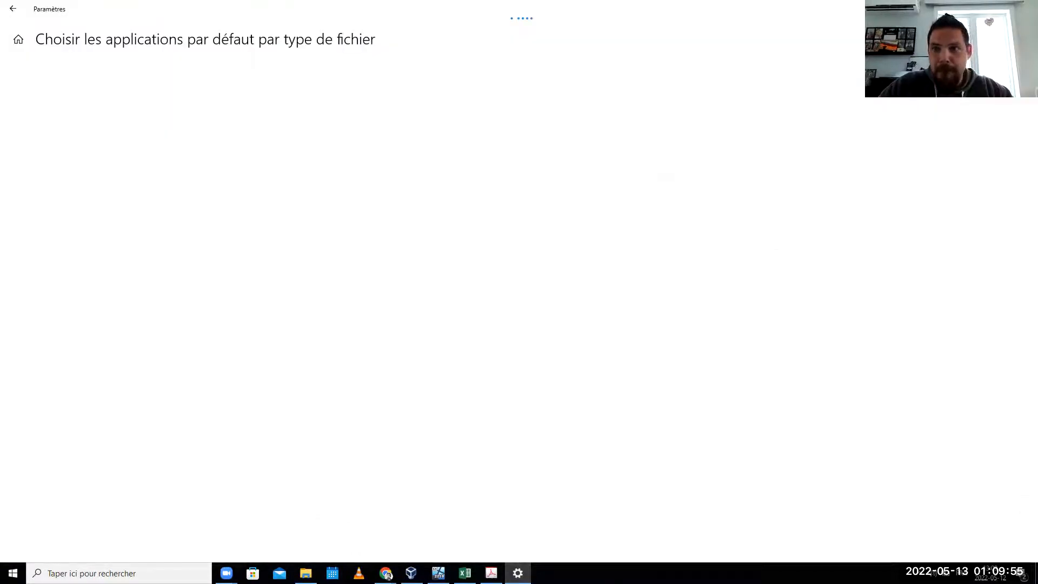
click(1026, 9)
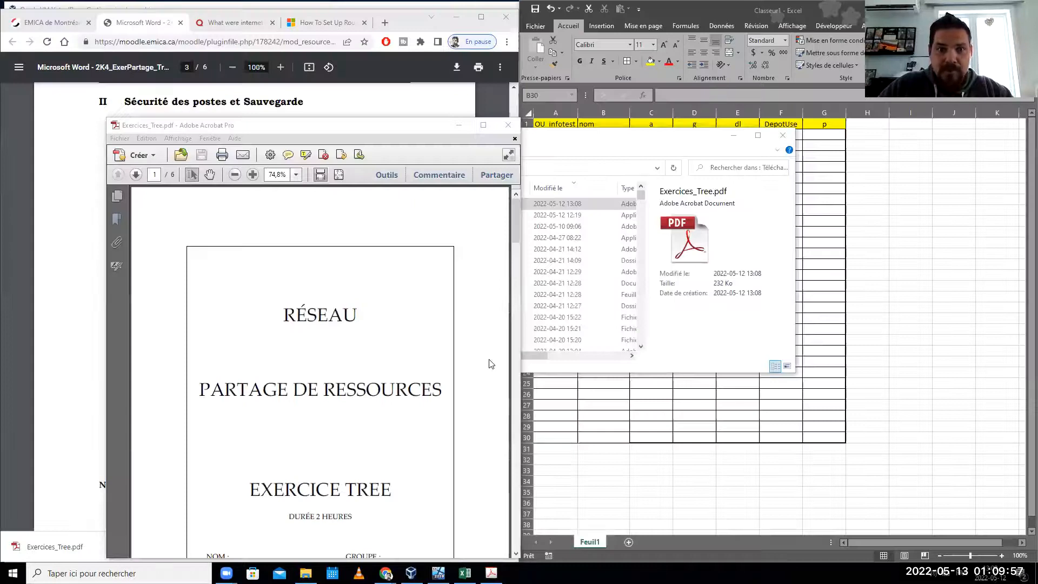
- Close the Downloads window, snap Acrobat to the left half and scroll to page 3
click(316, 130)
drag(312, 130, 200, 164)
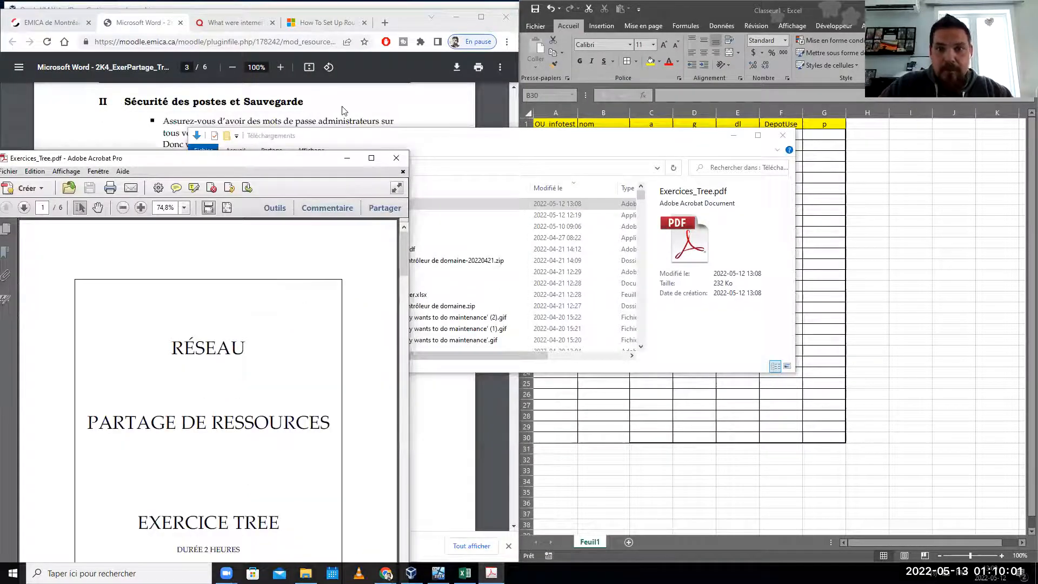
click(782, 136)
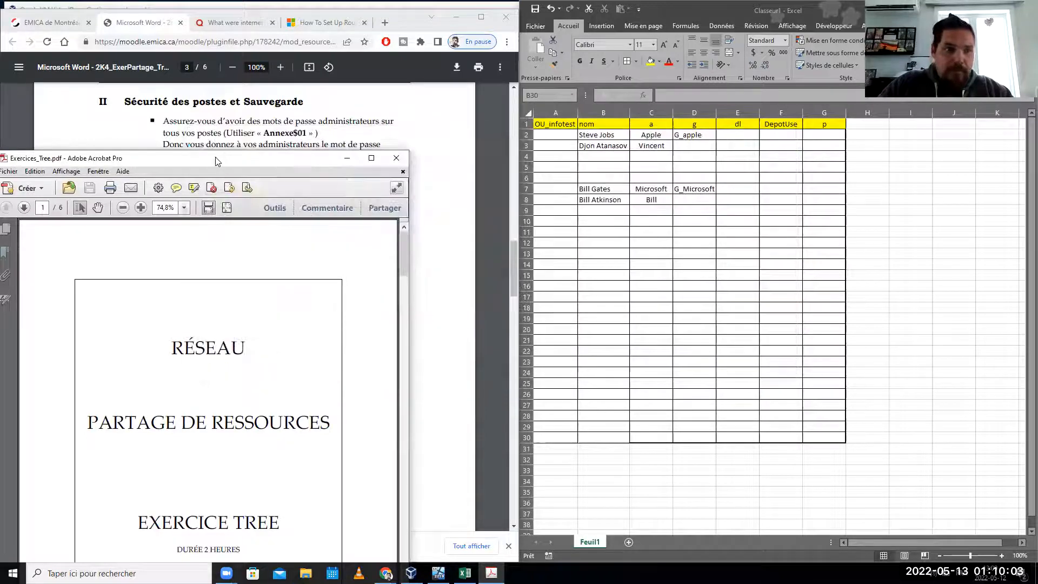
drag(212, 161, 3, 378)
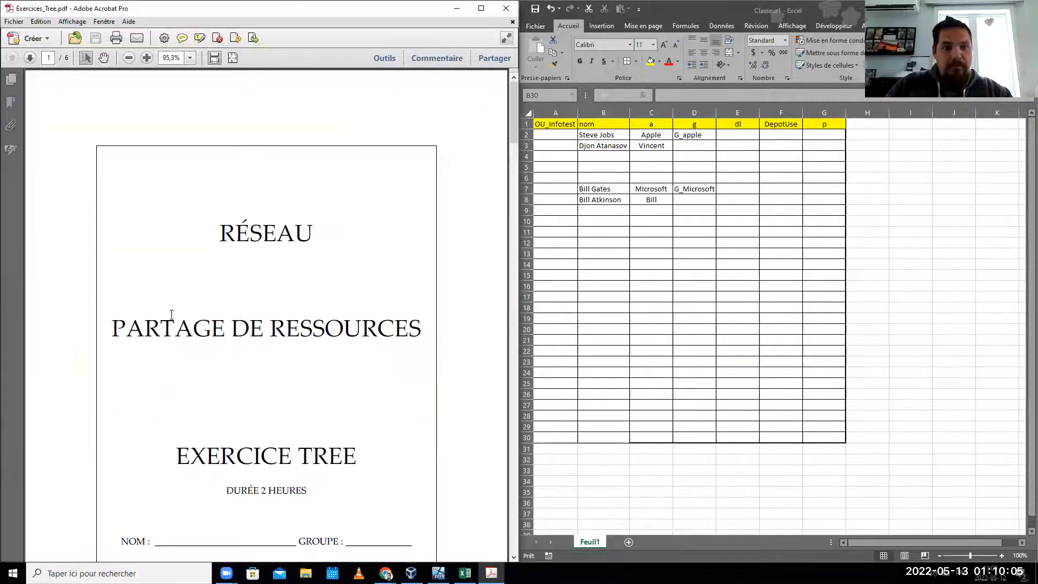
scroll(166, 312, down, 10)
scroll(166, 312, down, 20)
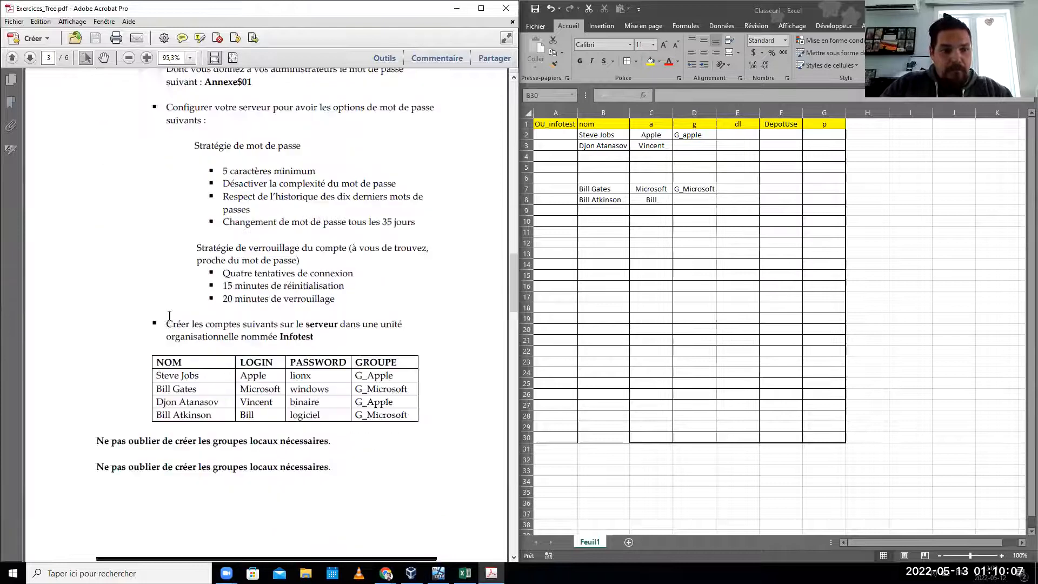
- Highlight Steve Jobs, Bill Atkinson, the groups and the Windows password in the accounts table
click(200, 37)
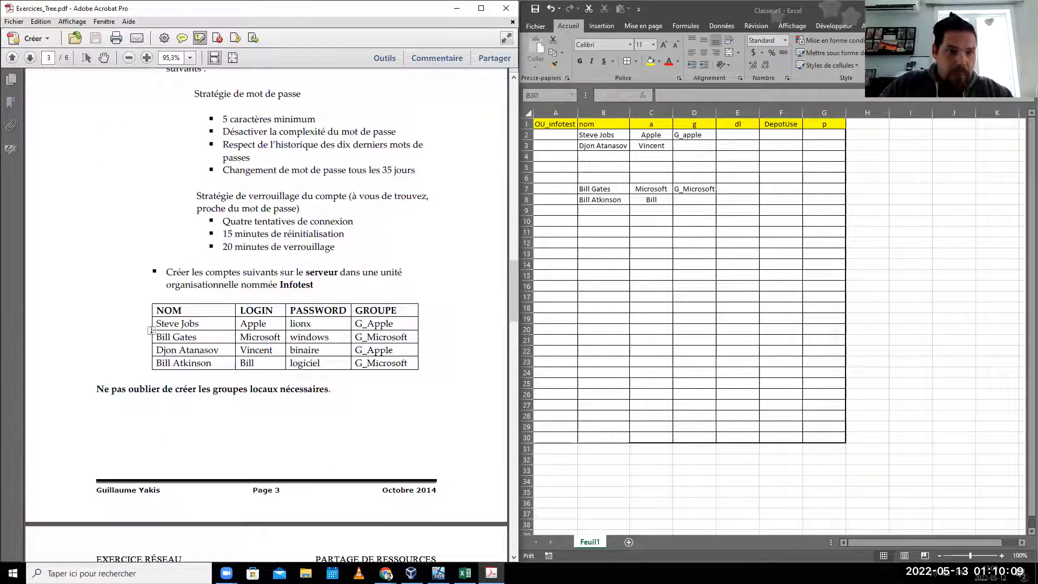
drag(157, 323, 211, 362)
drag(240, 323, 255, 362)
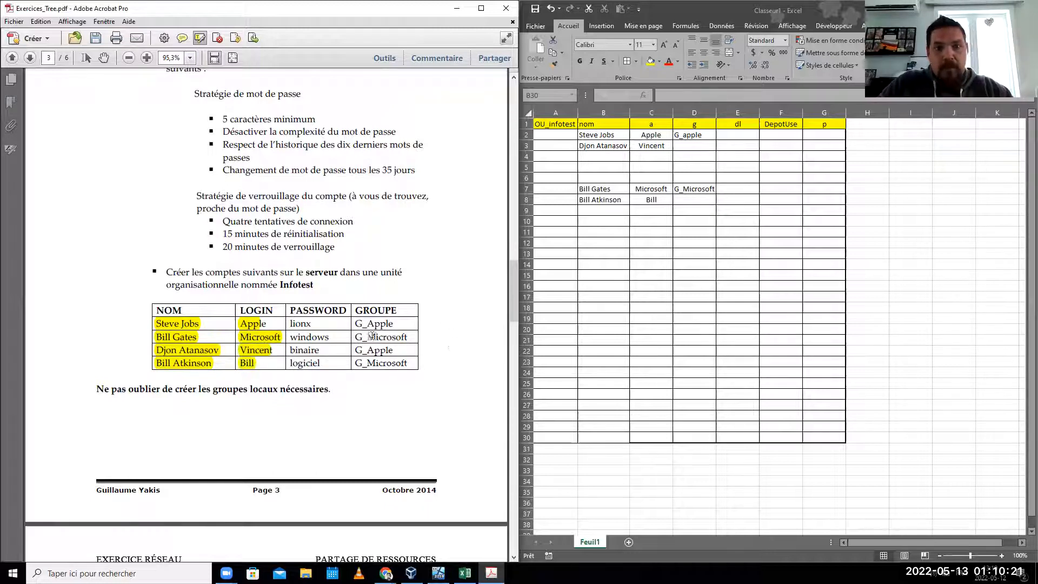
drag(348, 327, 412, 363)
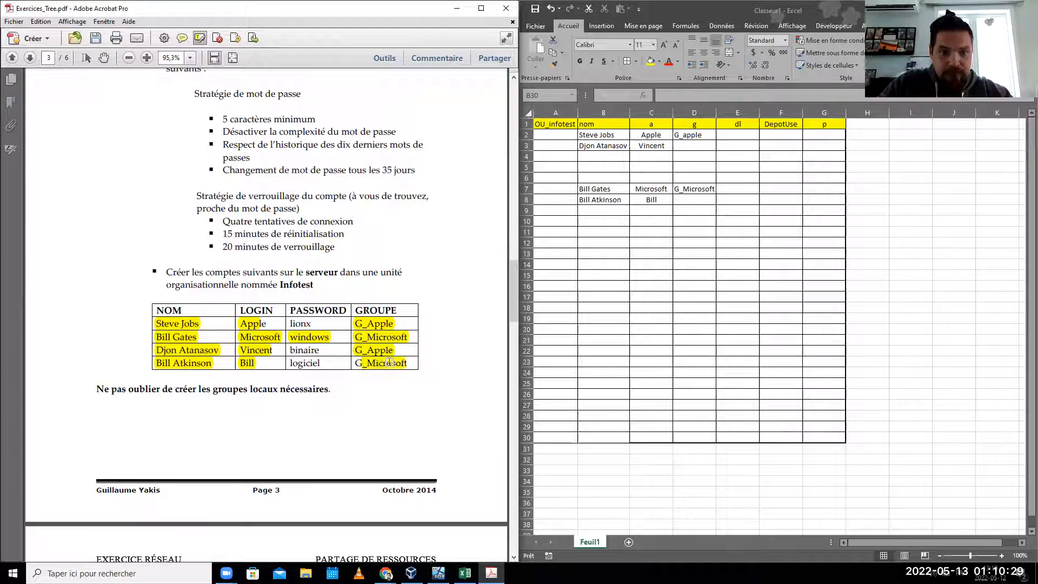
click(359, 362)
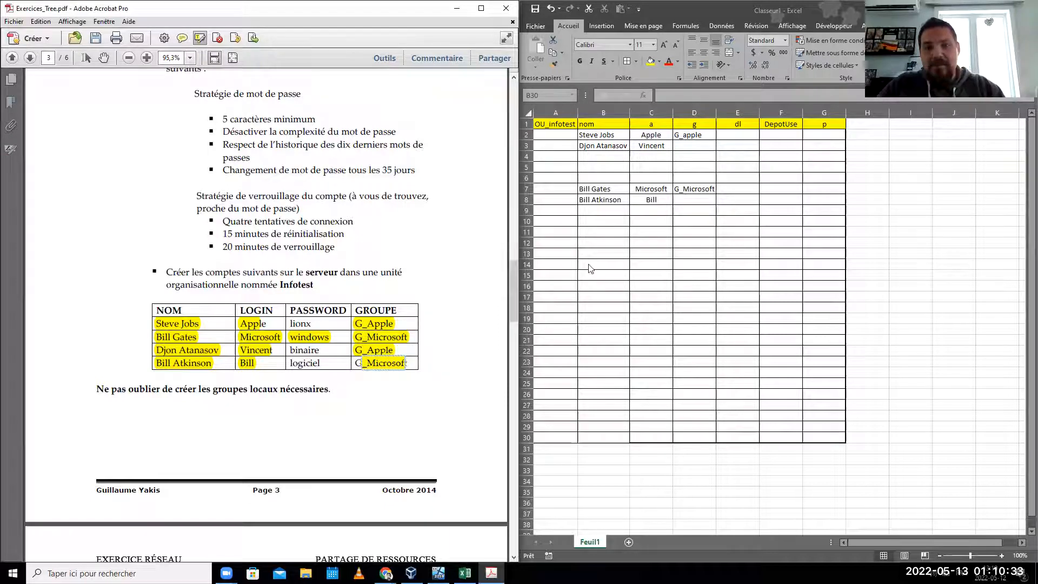
- Enter OU_Microsoft in A3, OU_Apple in A7 and OUDL in A12 of the planning sheet
click(540, 268)
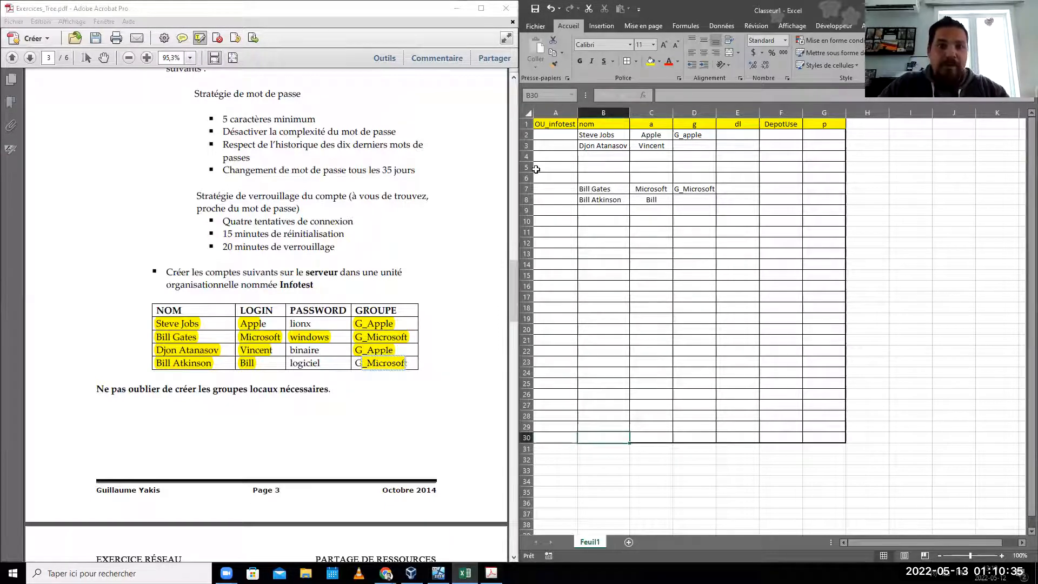
click(550, 121)
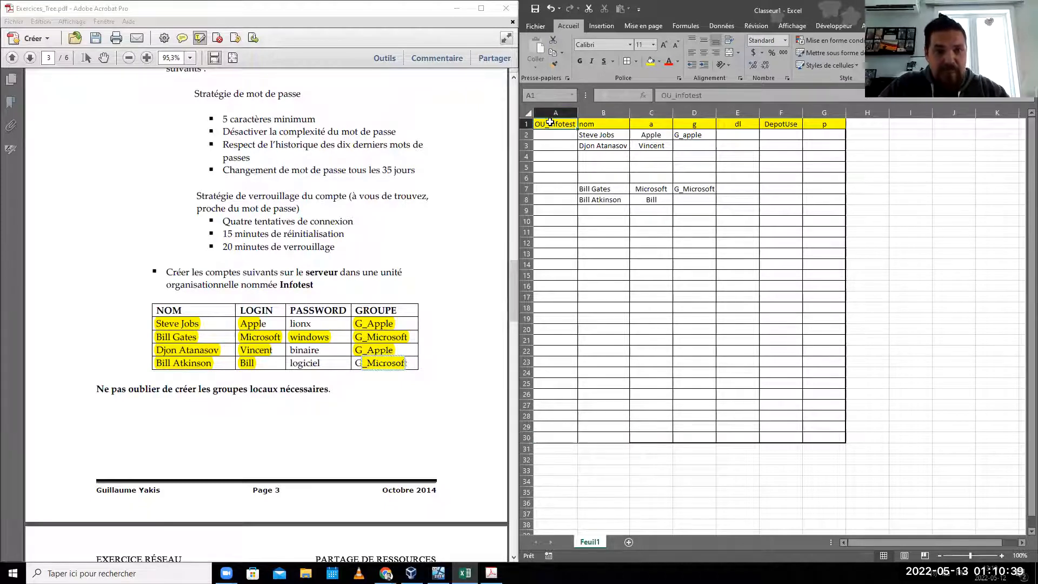
click(555, 142)
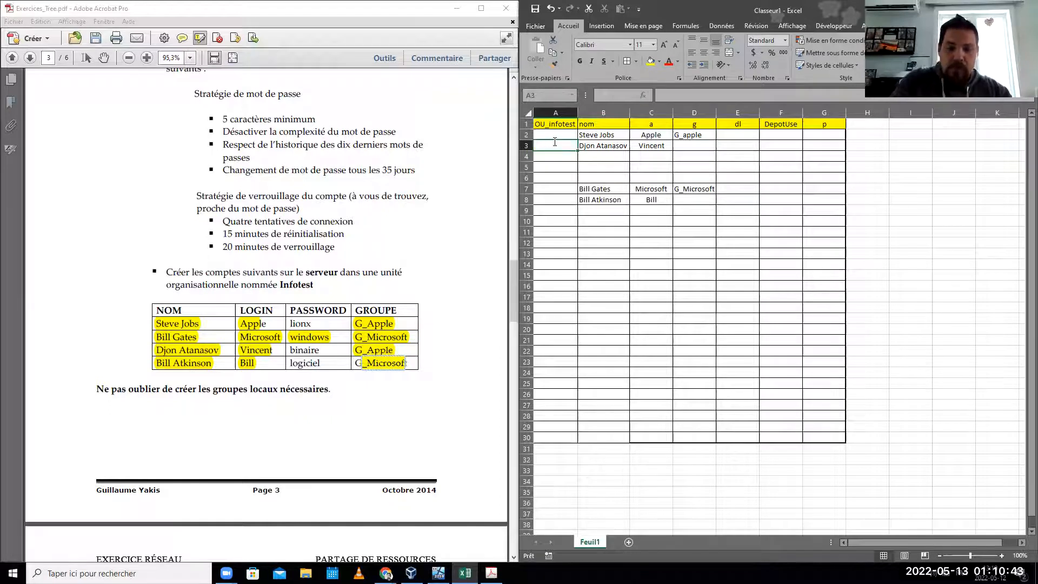
text(OU)
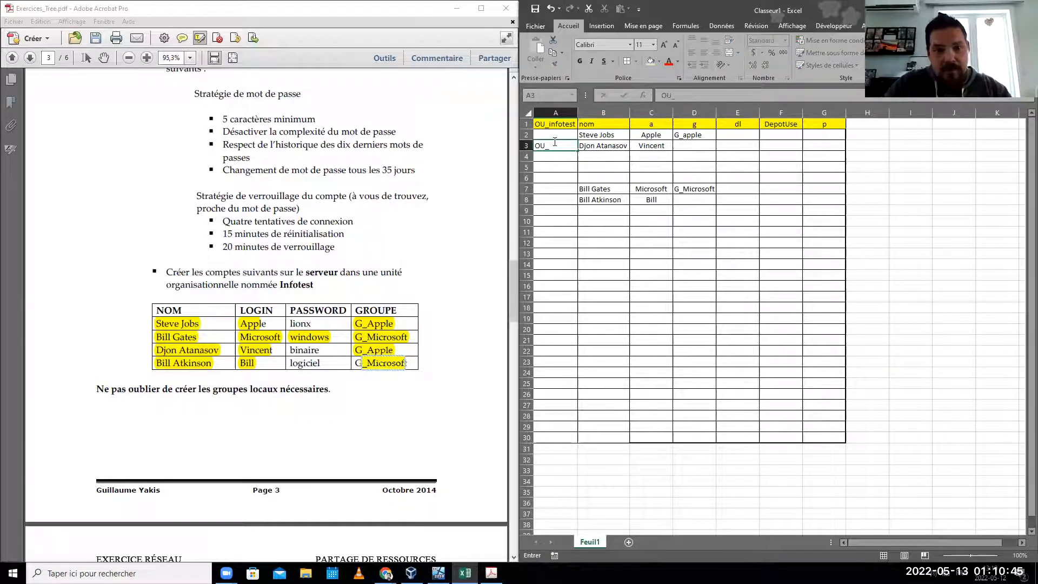
text(_Micro)
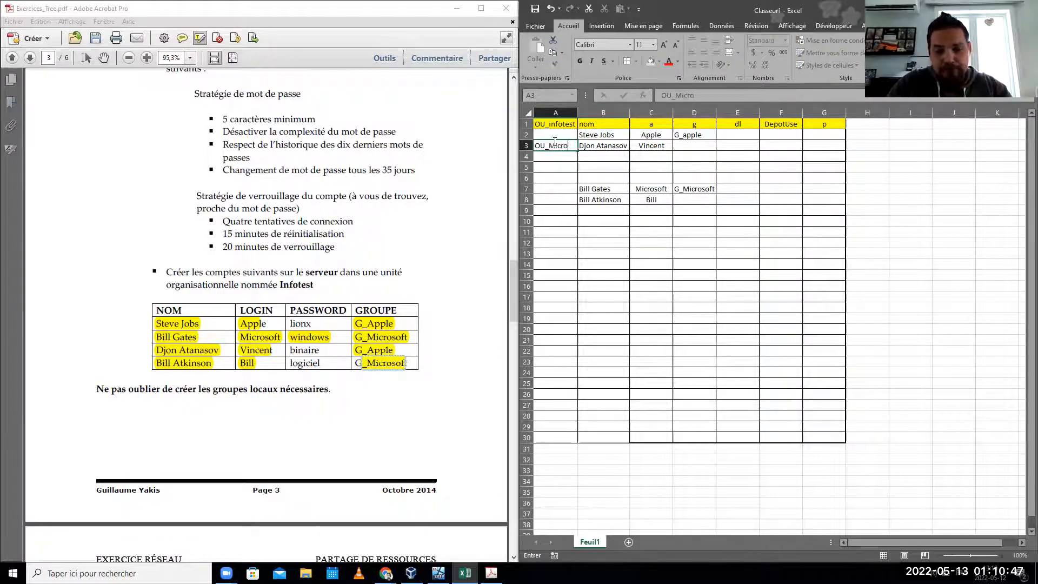
text(soft)
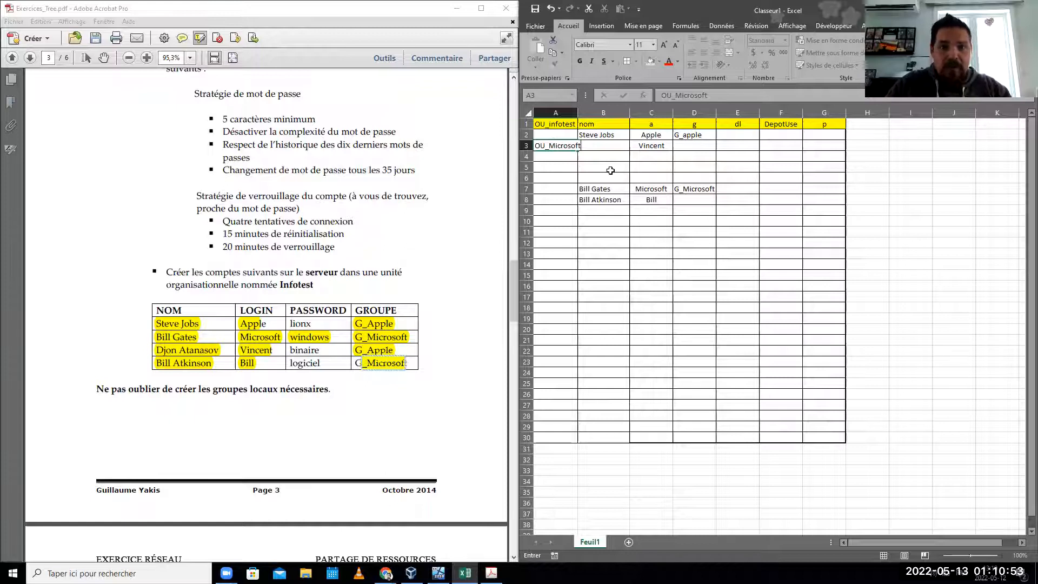
click(560, 189)
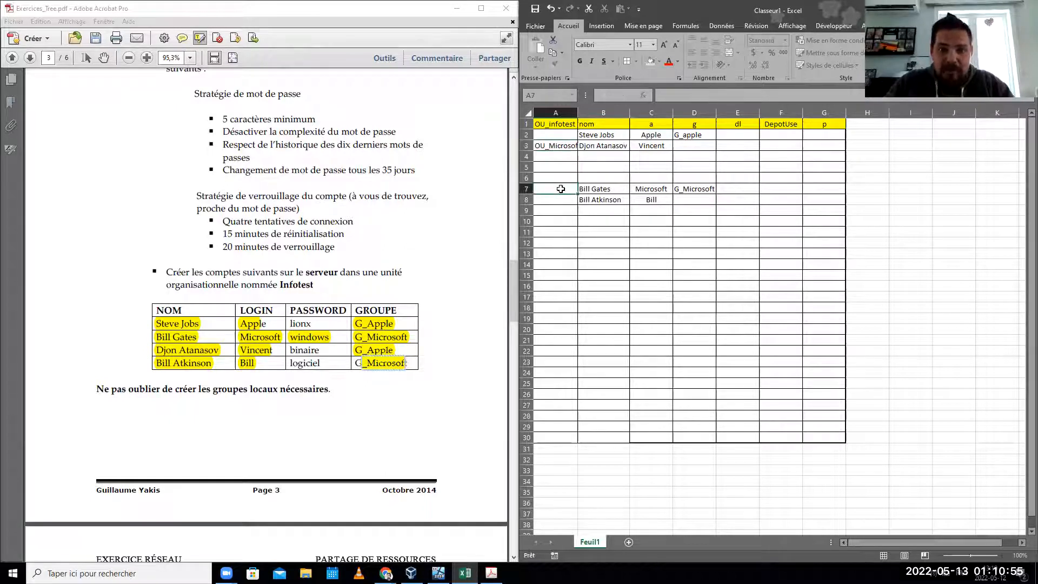
text(O)
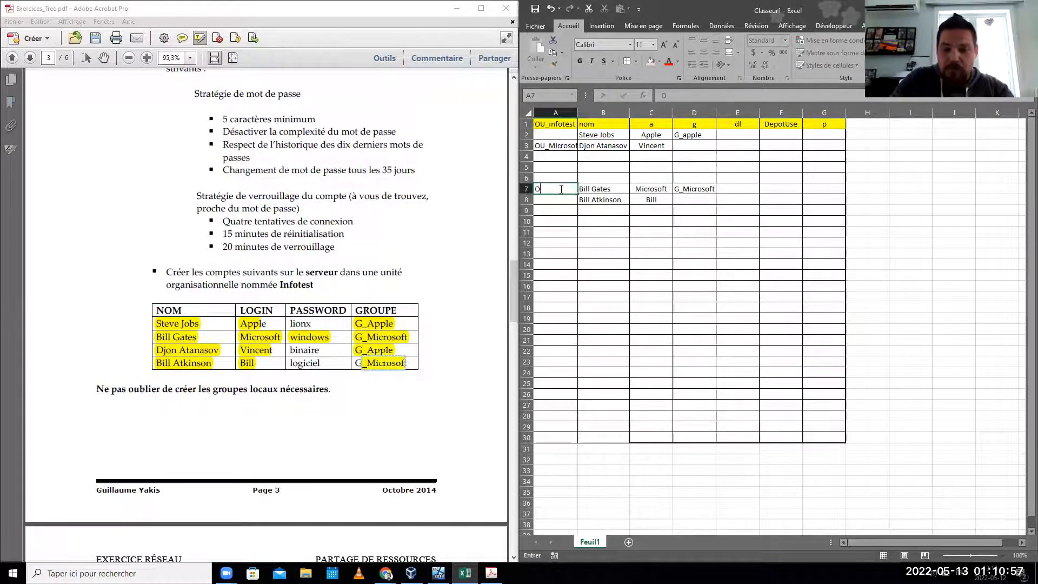
text(U_App)
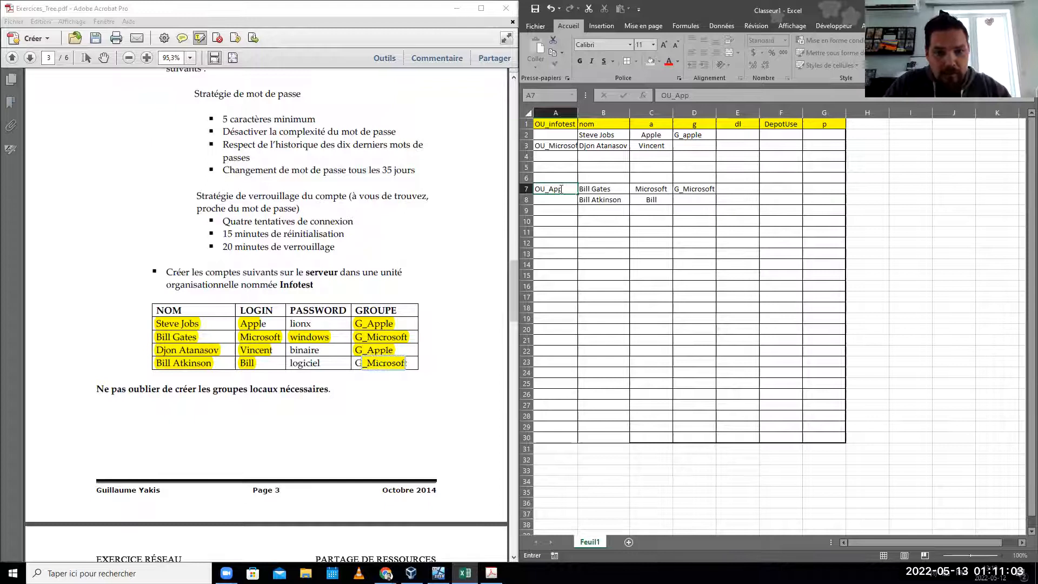
text(le)
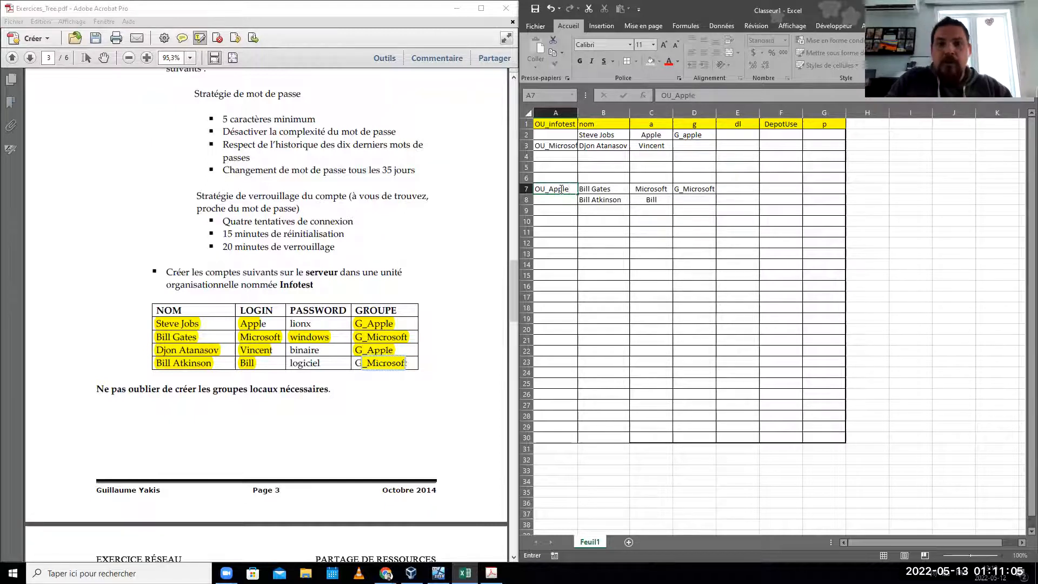
click(555, 239)
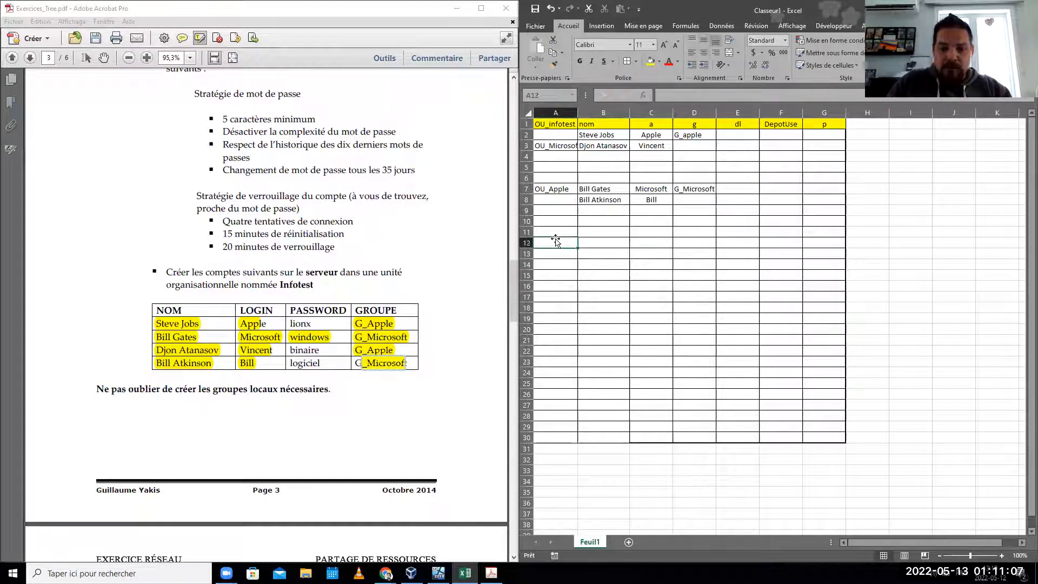
text(OU)
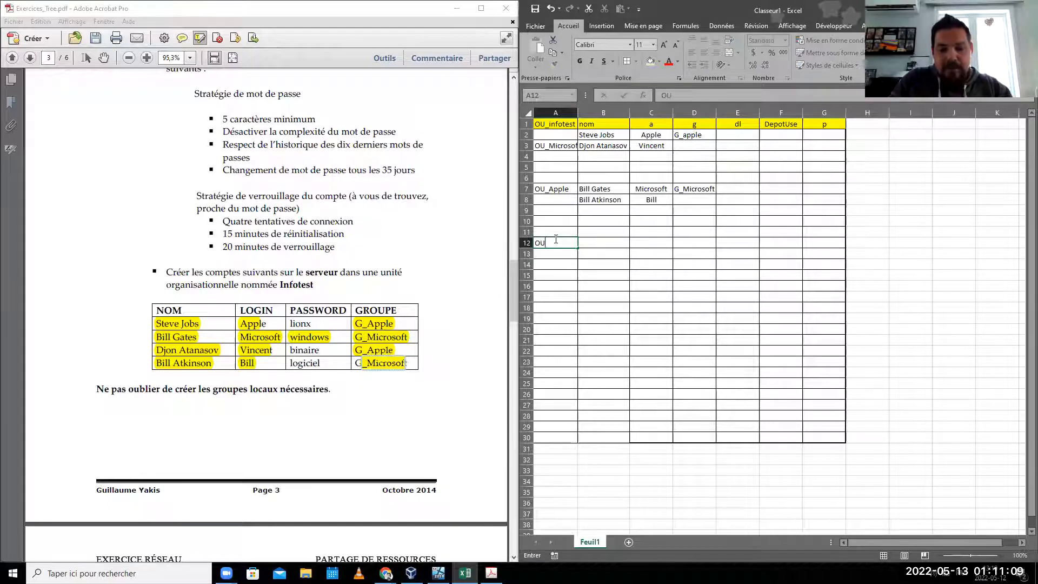
text(DL)
key(ctrl+Return)
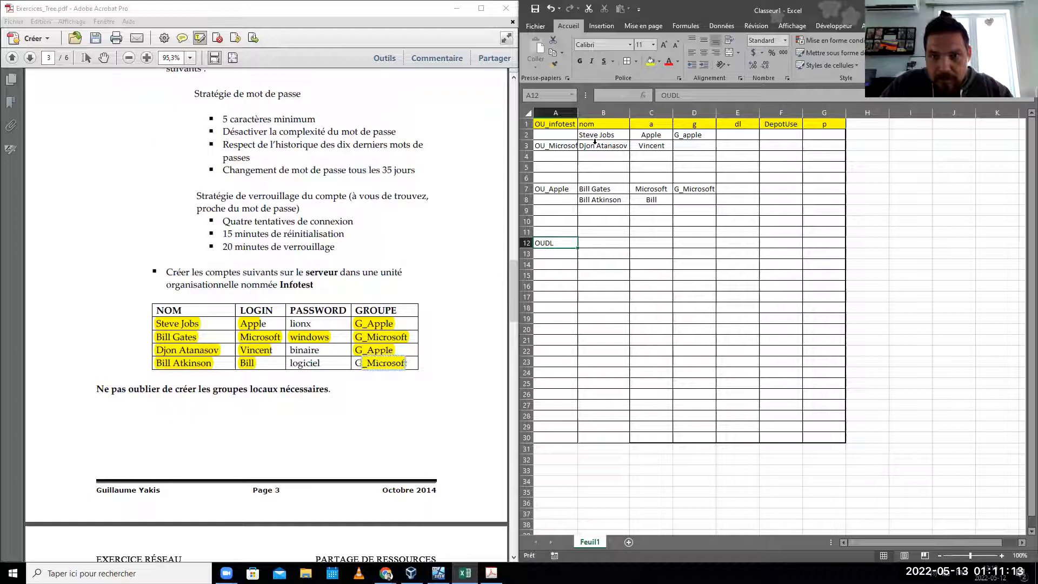
click(652, 190)
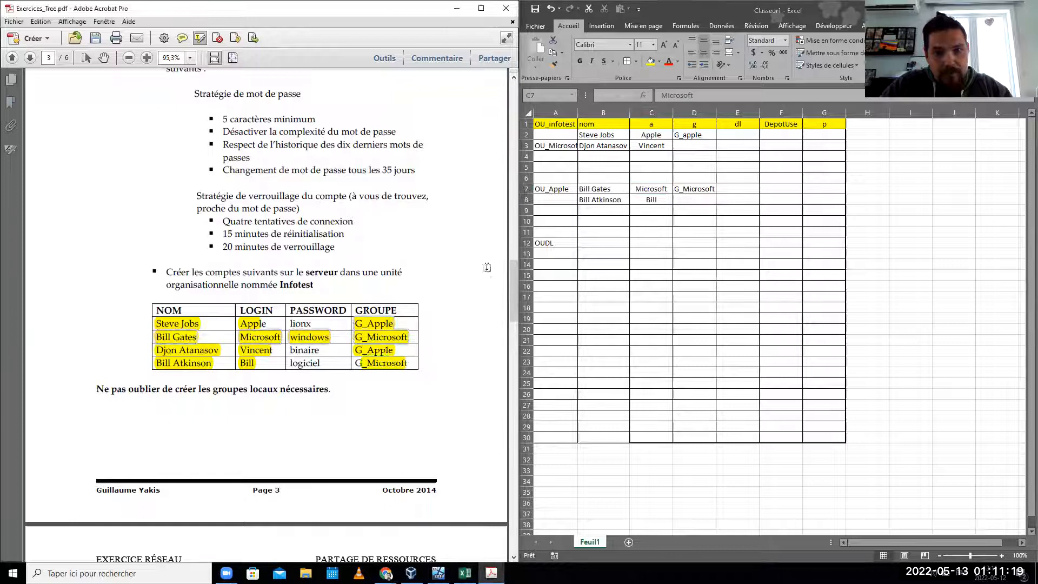
- Rearrange the OU labels so OU_Apple sits in A2 and OU_Microsoft in A7
click(601, 190)
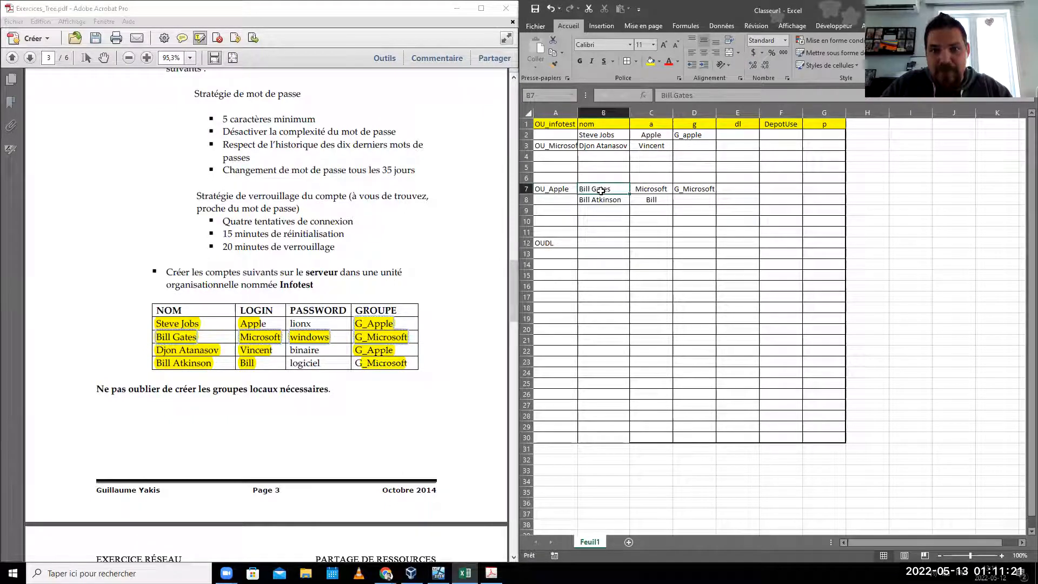
drag(601, 190, 678, 189)
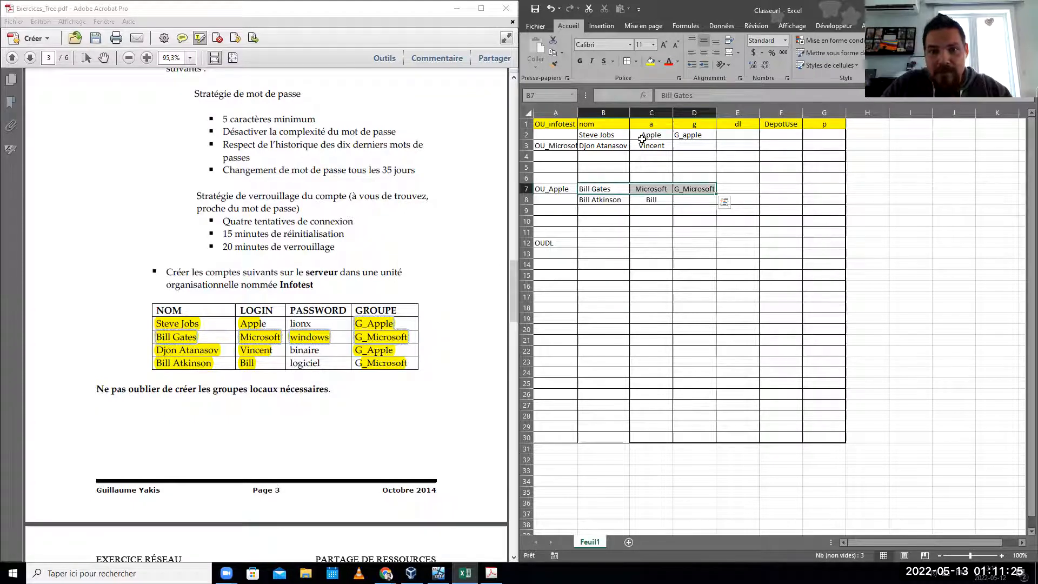
click(565, 146)
mouse_move(557, 143)
mouse_down()
mouse_move(546, 199)
mouse_move(548, 139)
mouse_up()
click(547, 189)
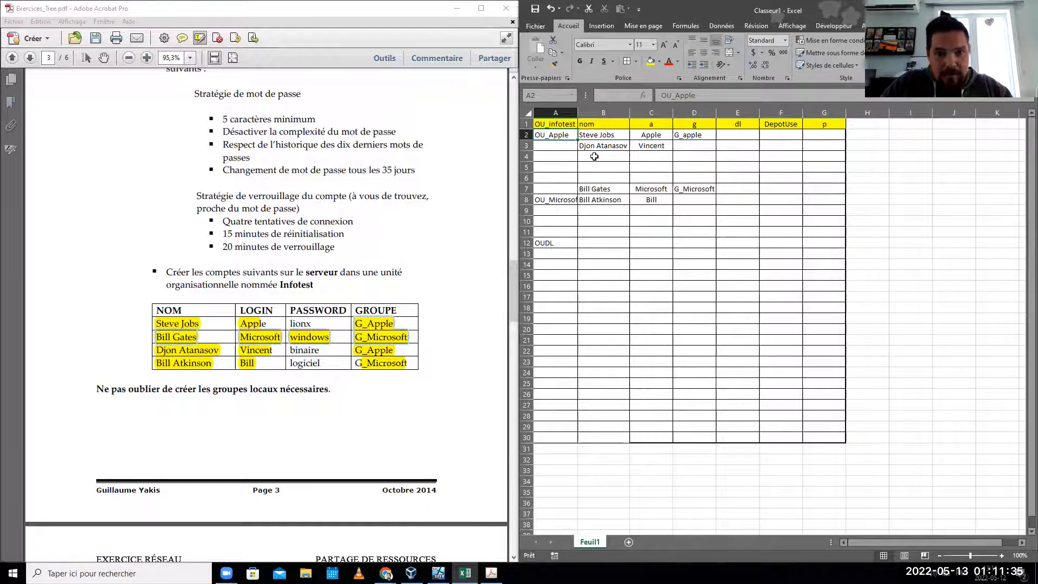
click(551, 200)
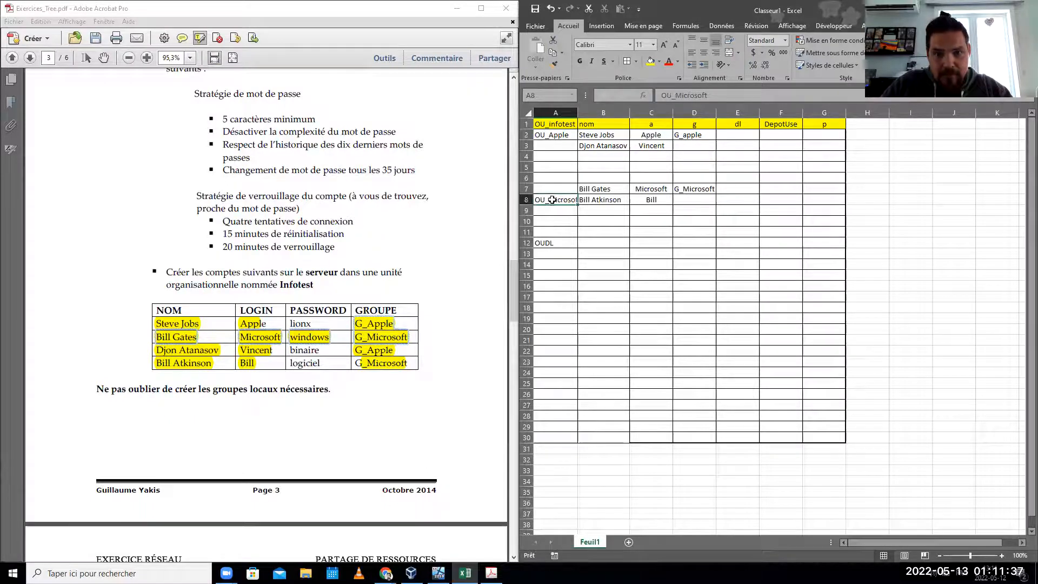
drag(551, 199, 552, 189)
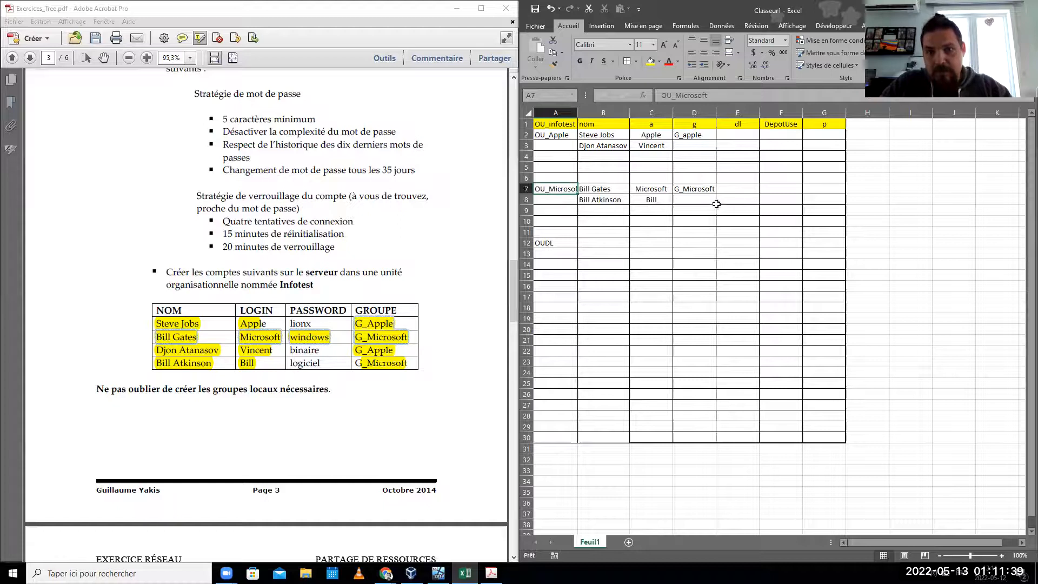
click(717, 204)
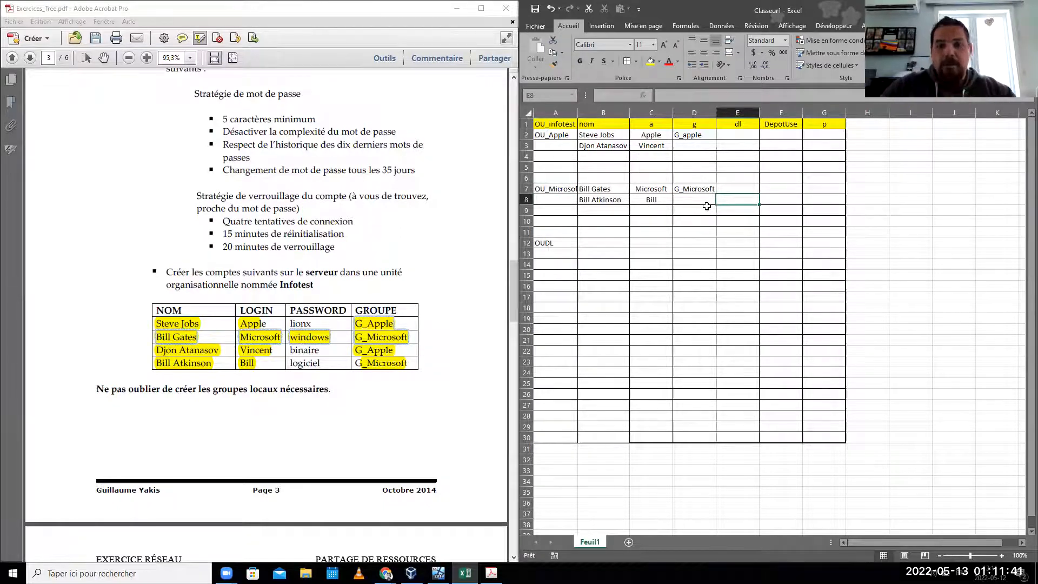
- Rename the A12 entry to OU_DL and enter OU_GSG in A14
click(562, 242)
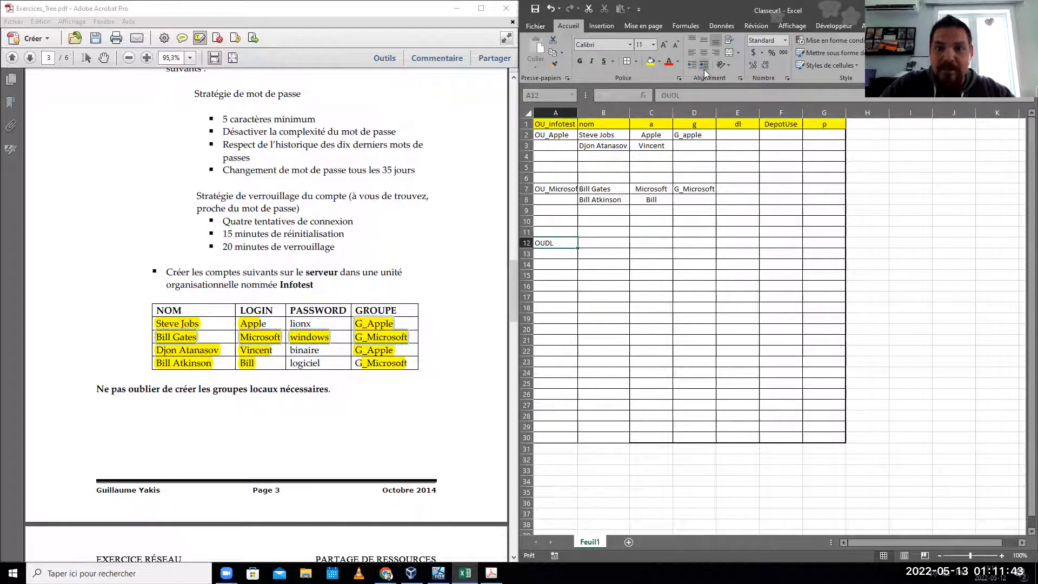
click(687, 94)
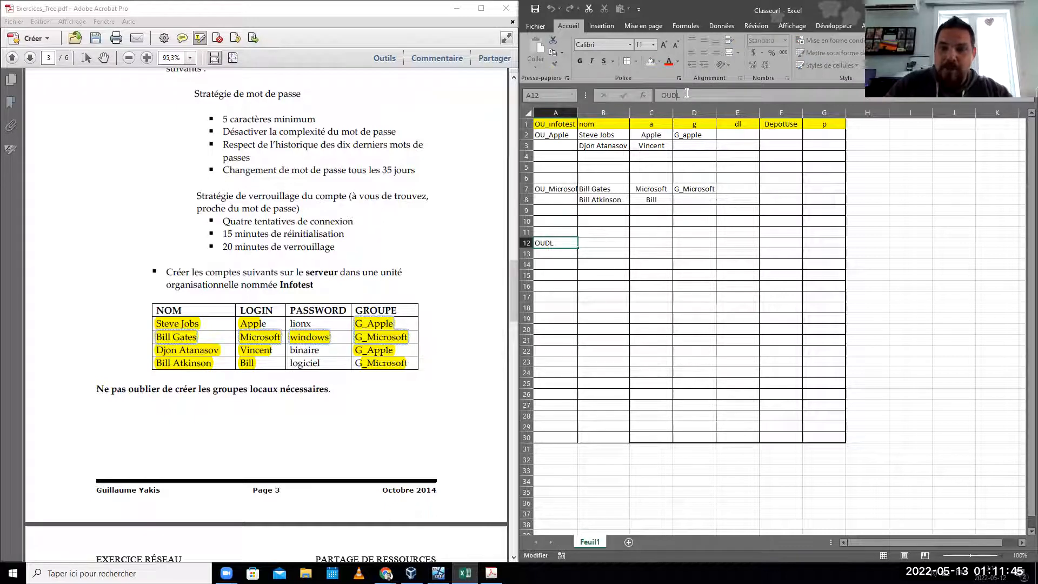
text(_)
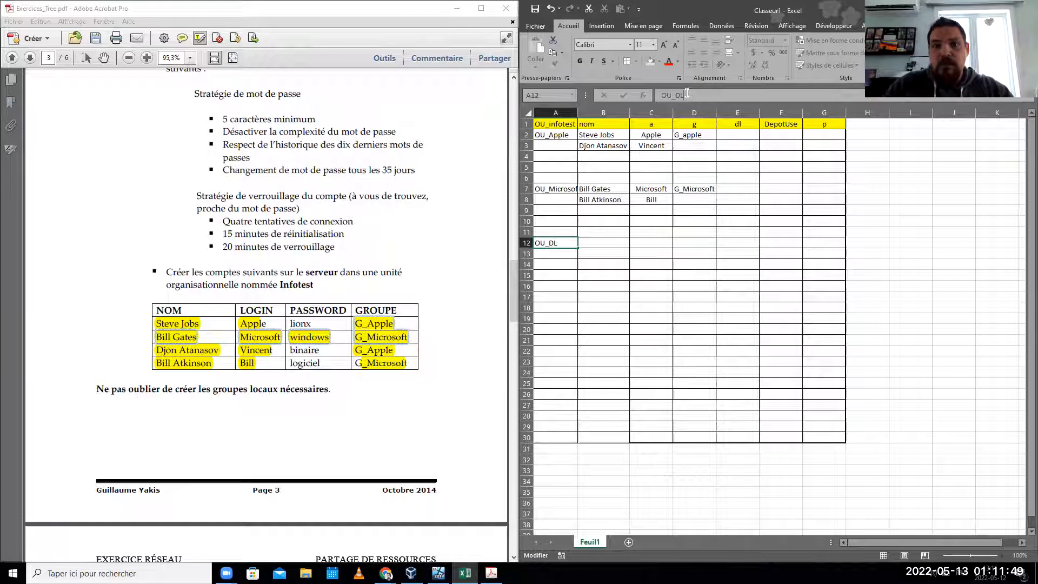
click(570, 264)
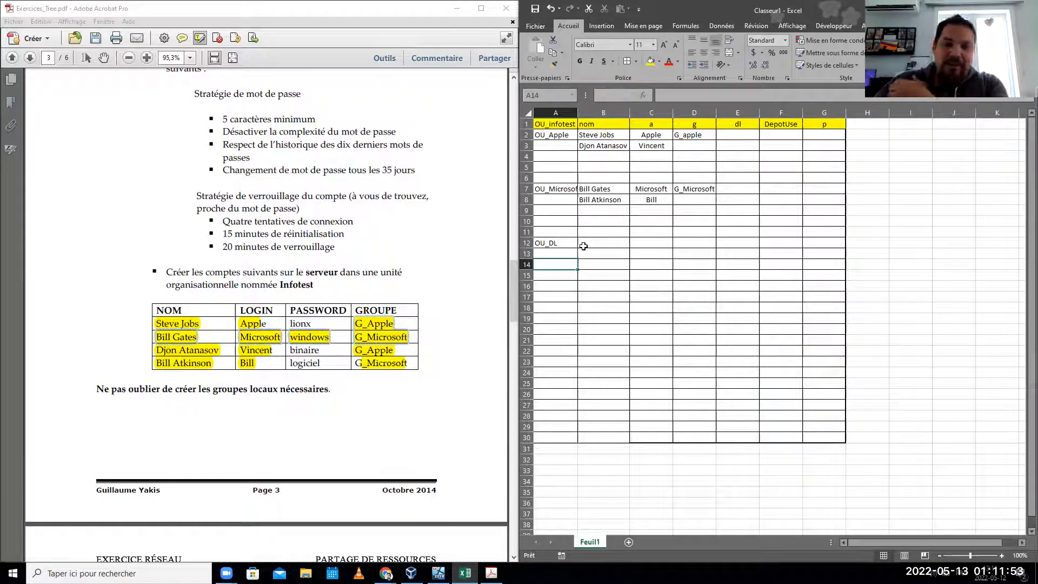
text(OU_GSG)
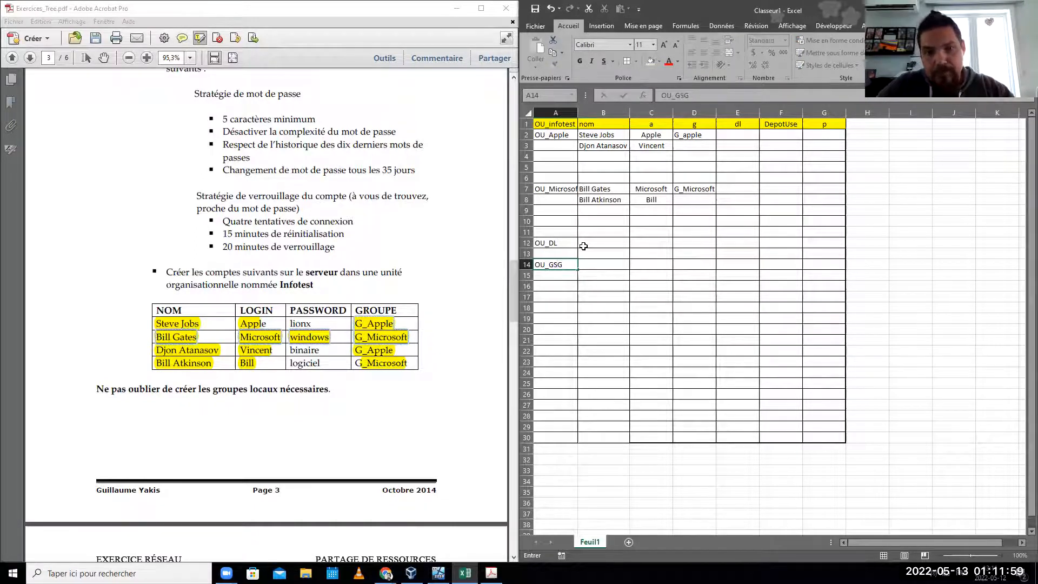
key(Return)
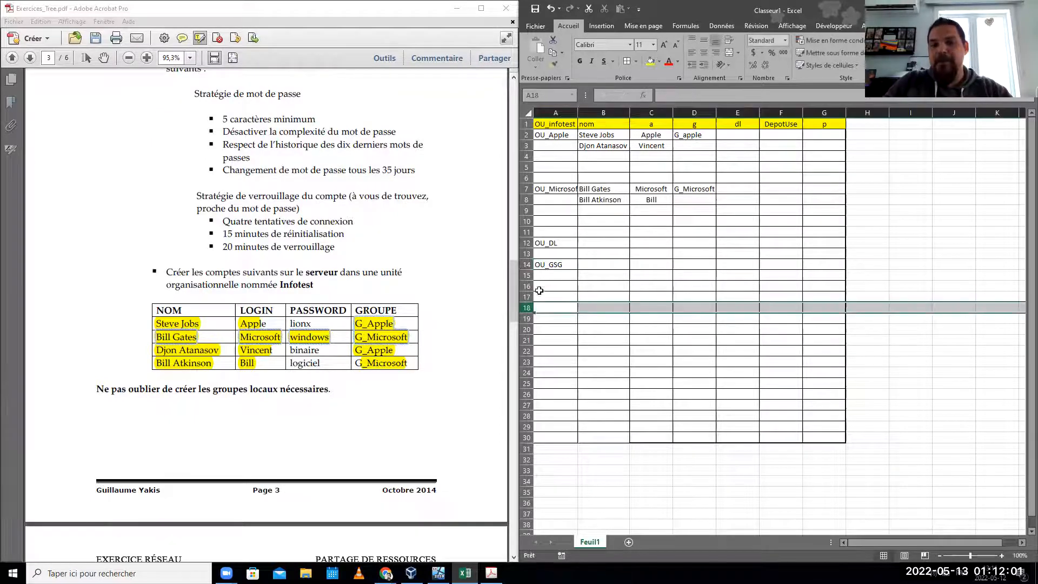
click(550, 264)
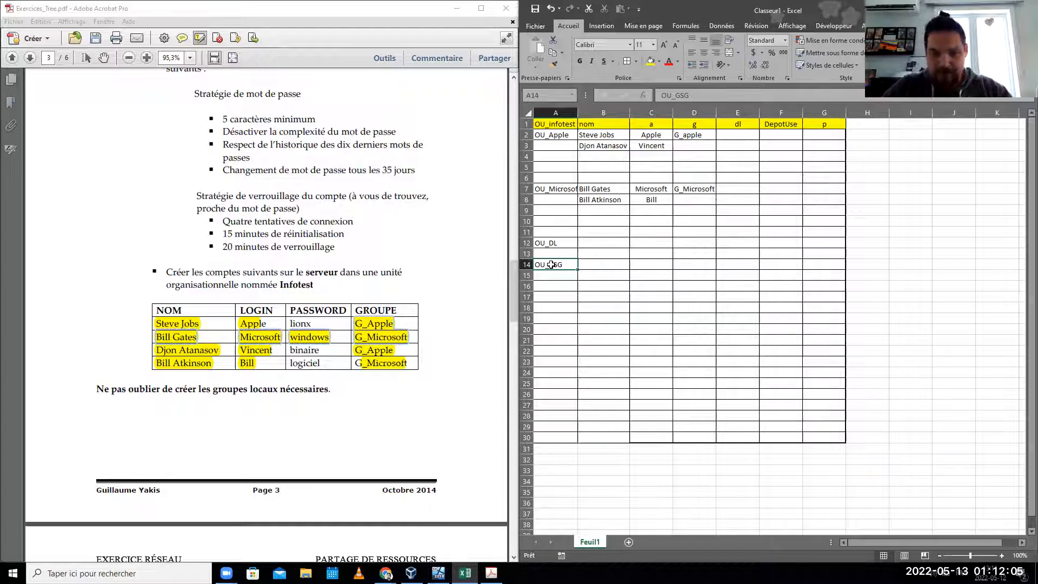
- Change A12 to 'OU_DL / OU_GSDL' and autofit column A to its longest entry
click(571, 241)
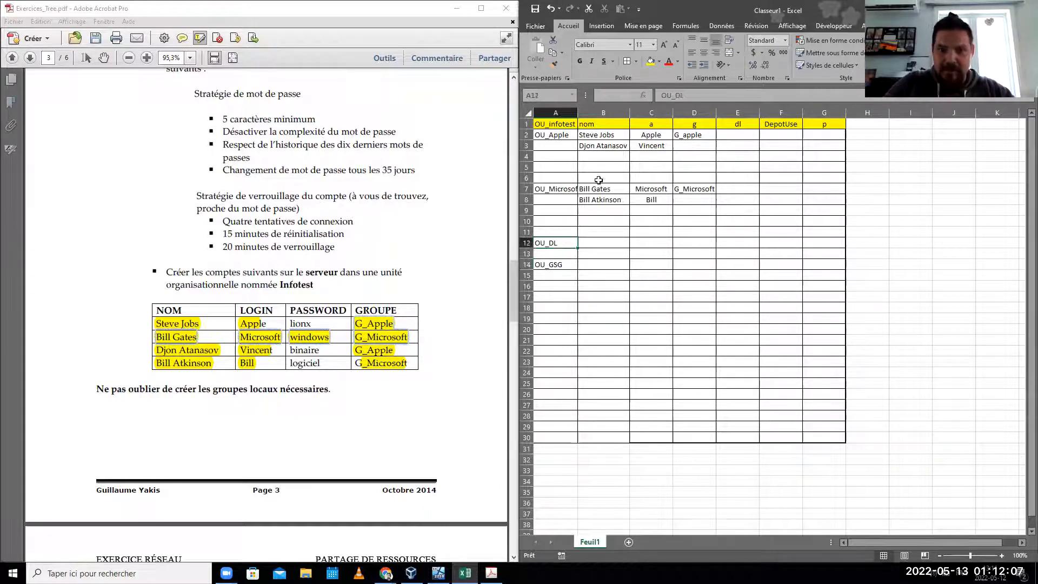
click(701, 98)
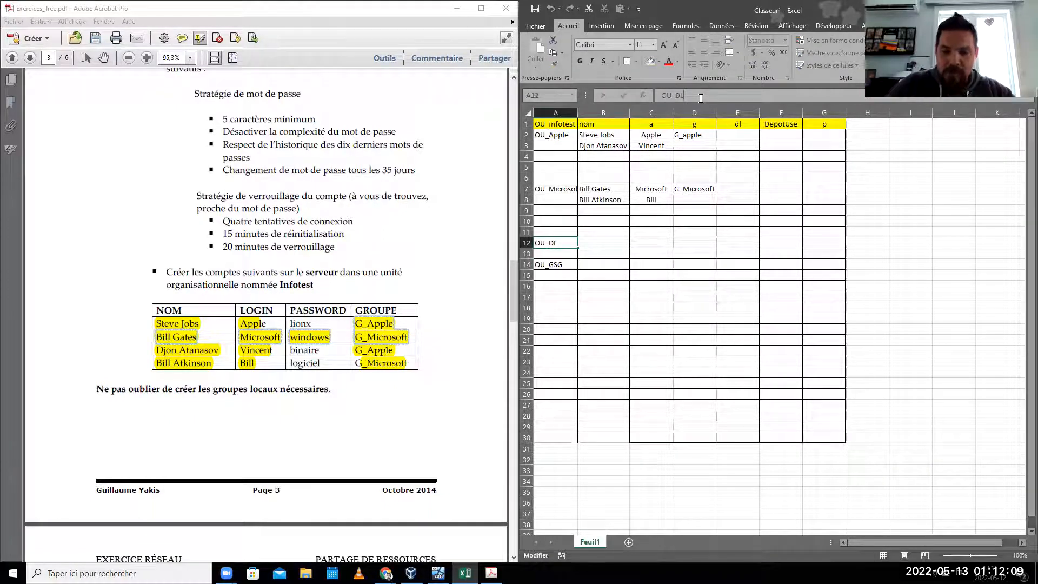
text(/ )
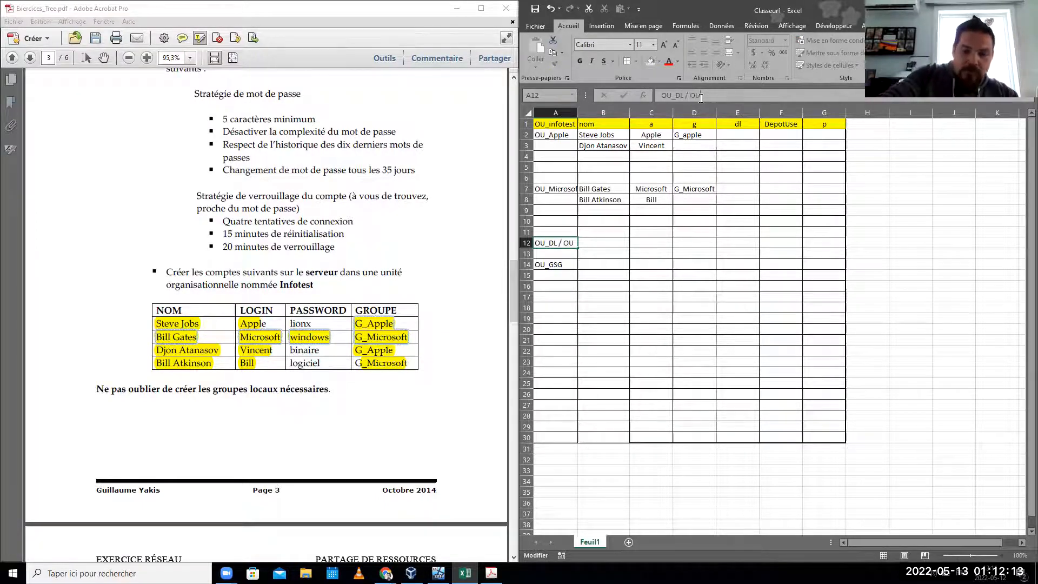
text(OU_D)
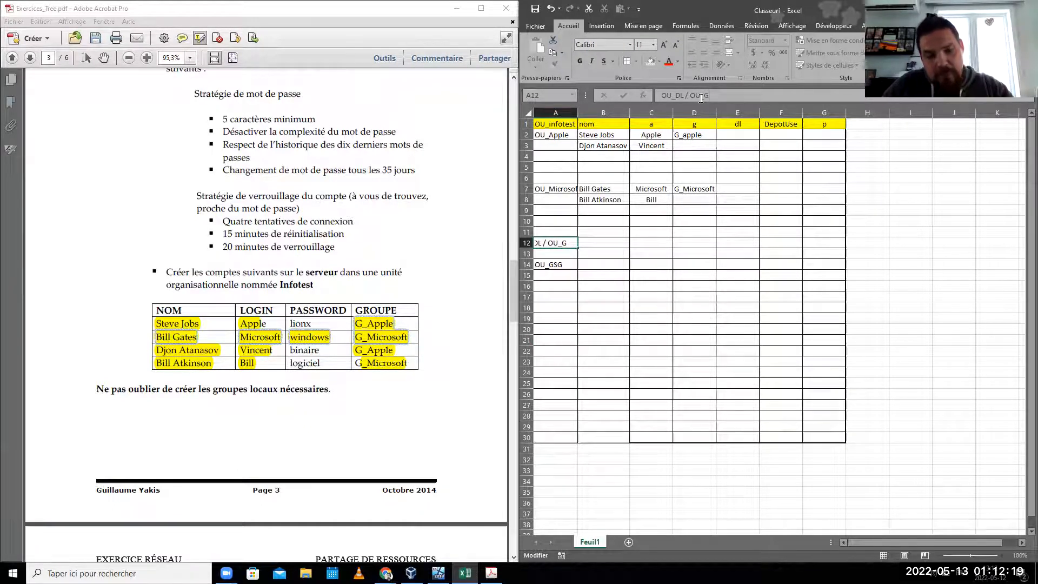
text(SDL)
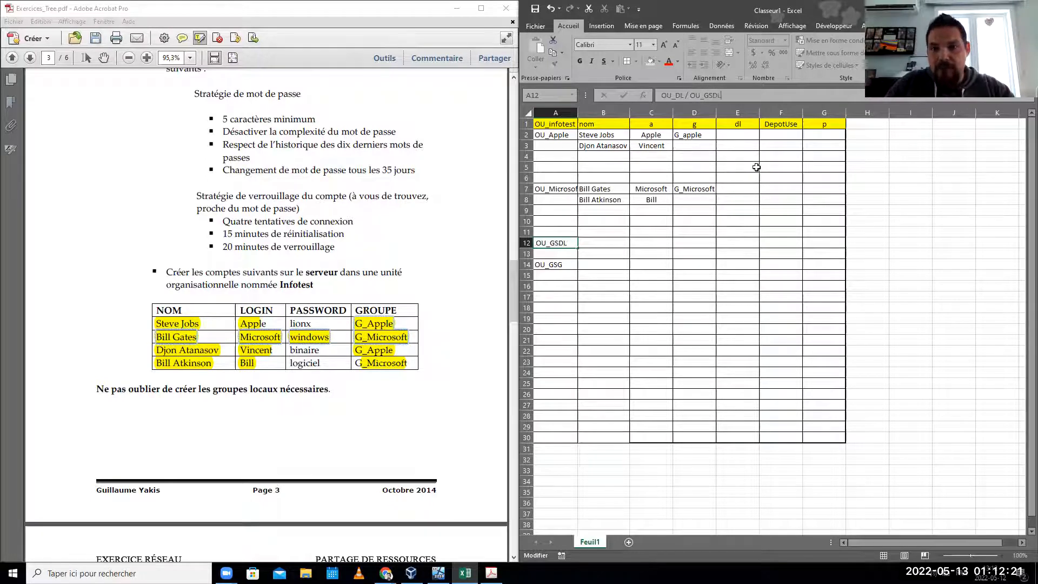
click(739, 168)
click(572, 246)
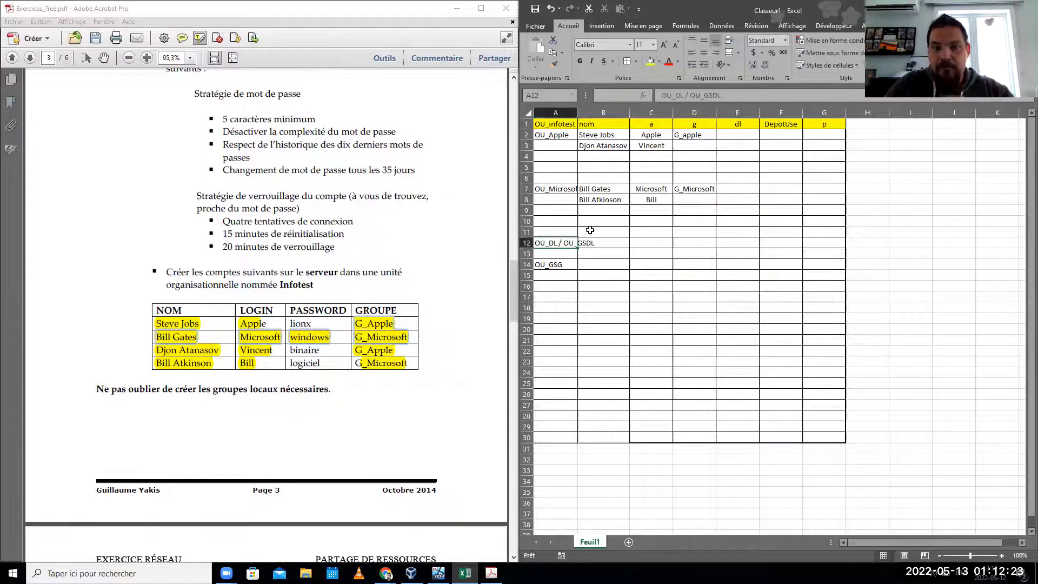
double_click(578, 112)
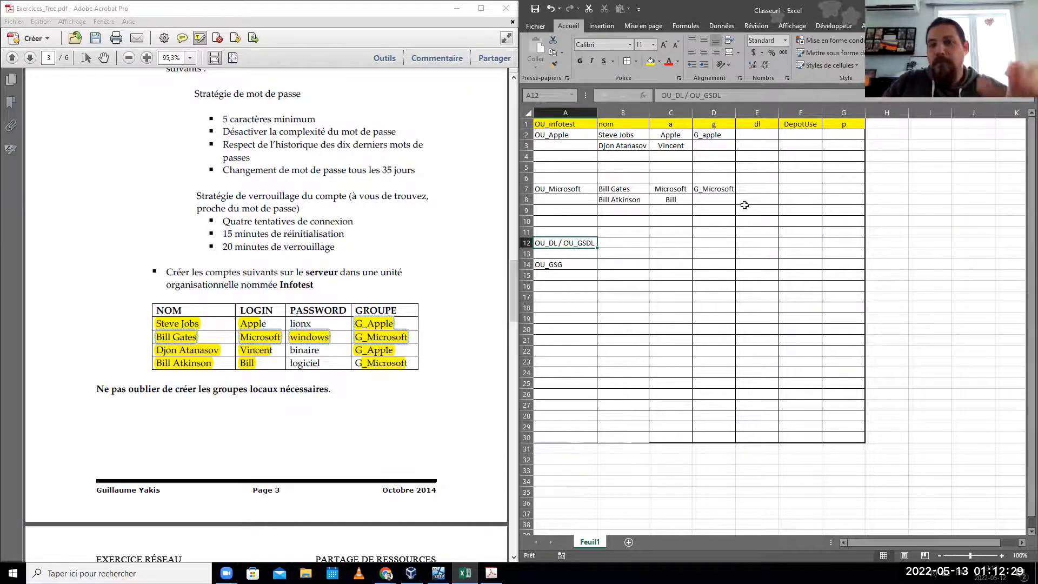
- Enter DL_APPLE_Lecture in cell E2
click(758, 133)
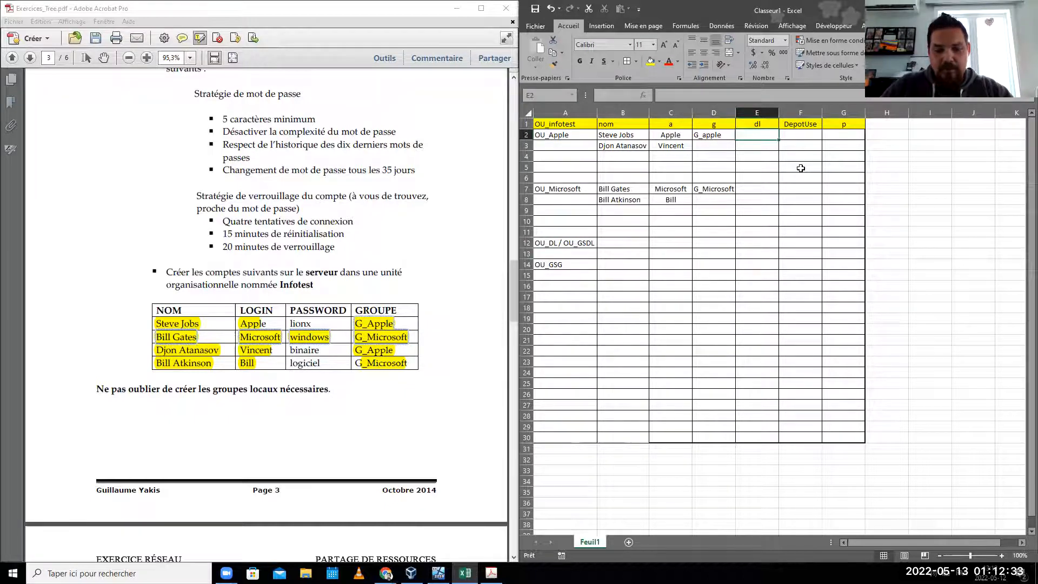
text(DL_)
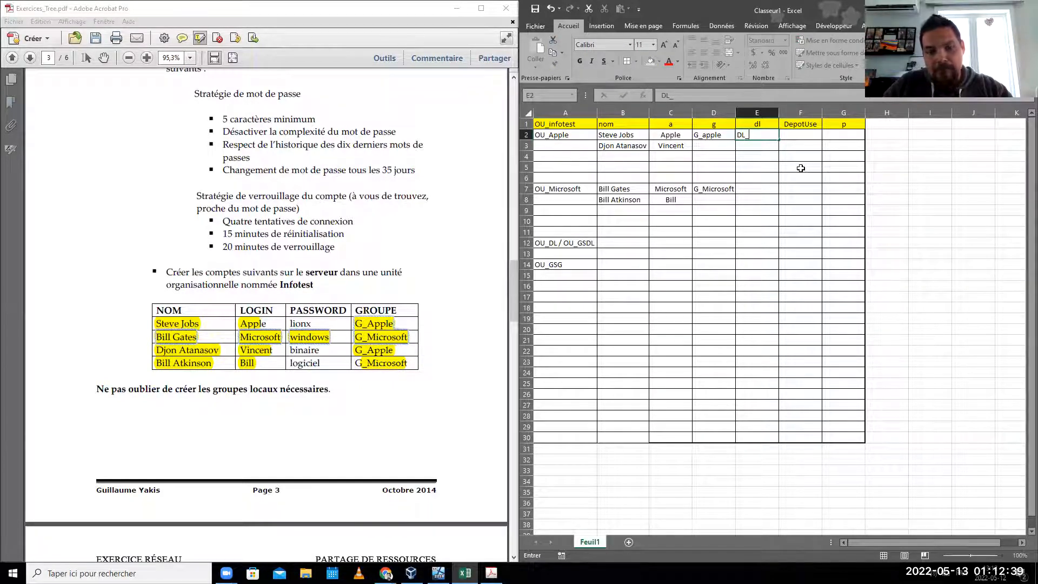
text(APPLE_)
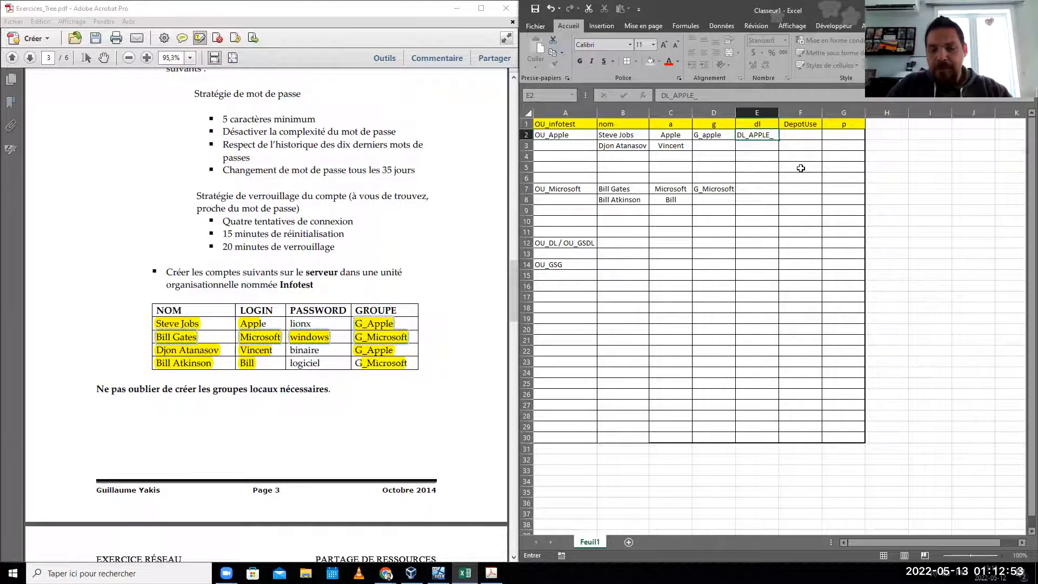
text(LEC)
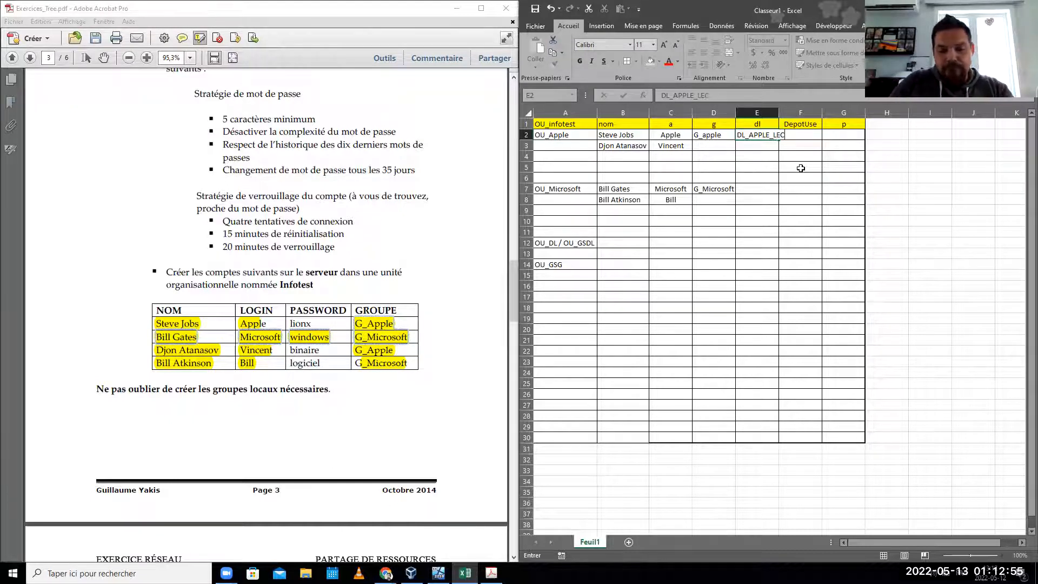
key(BackSpace)
key(BackSpace)
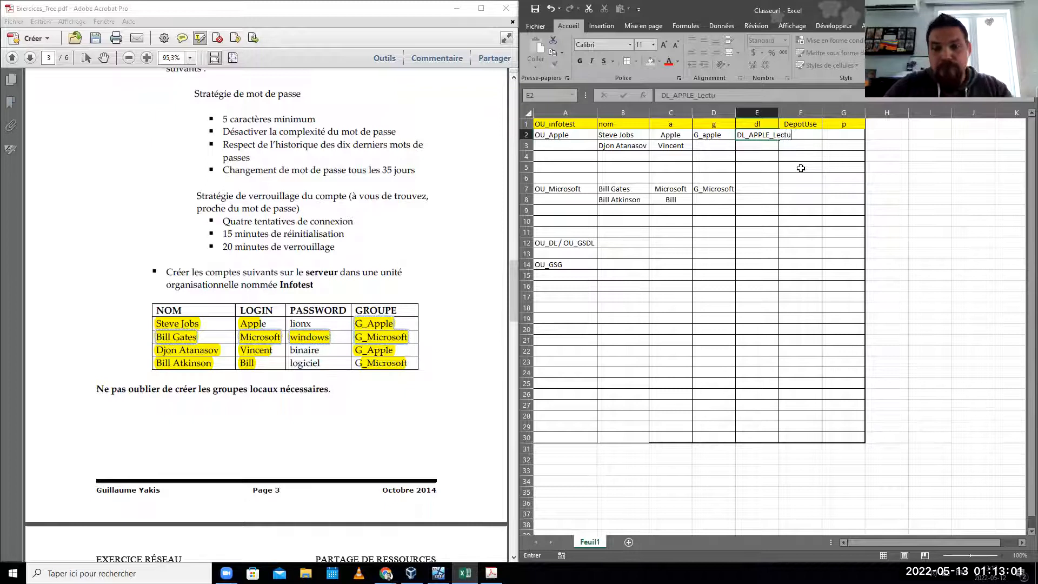
click(748, 94)
double_click(748, 95)
key(ctrl+c)
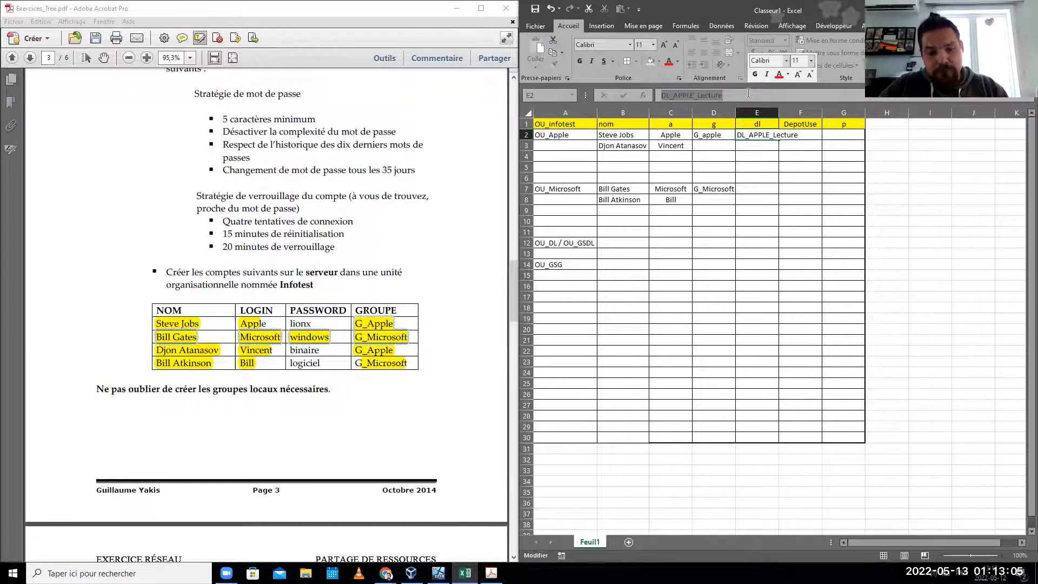
key(Return)
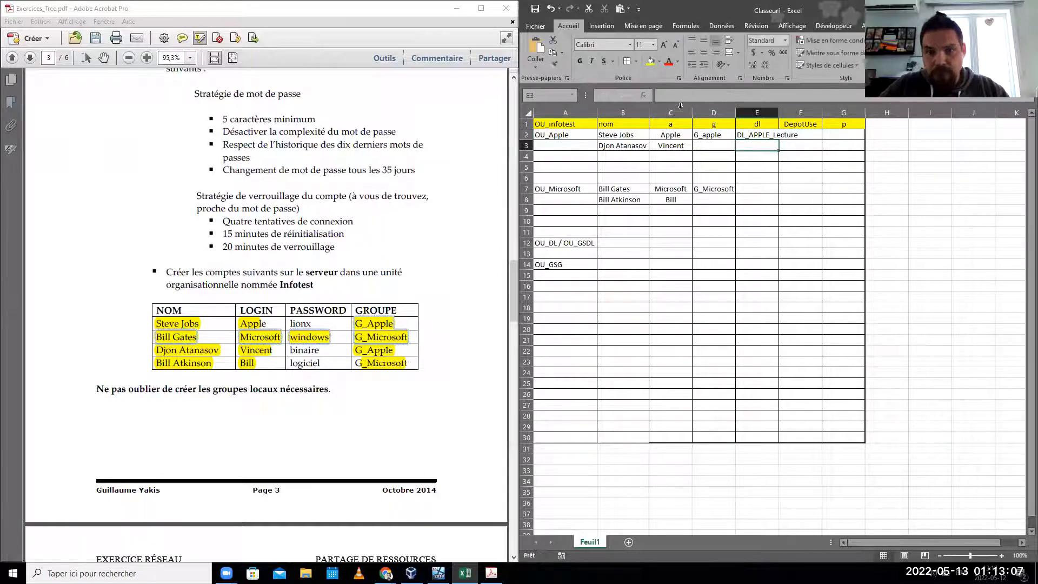
- Enter DL_APPLE_Ecriture in E3, based on the entry above
click(681, 96)
key(ctrl+v)
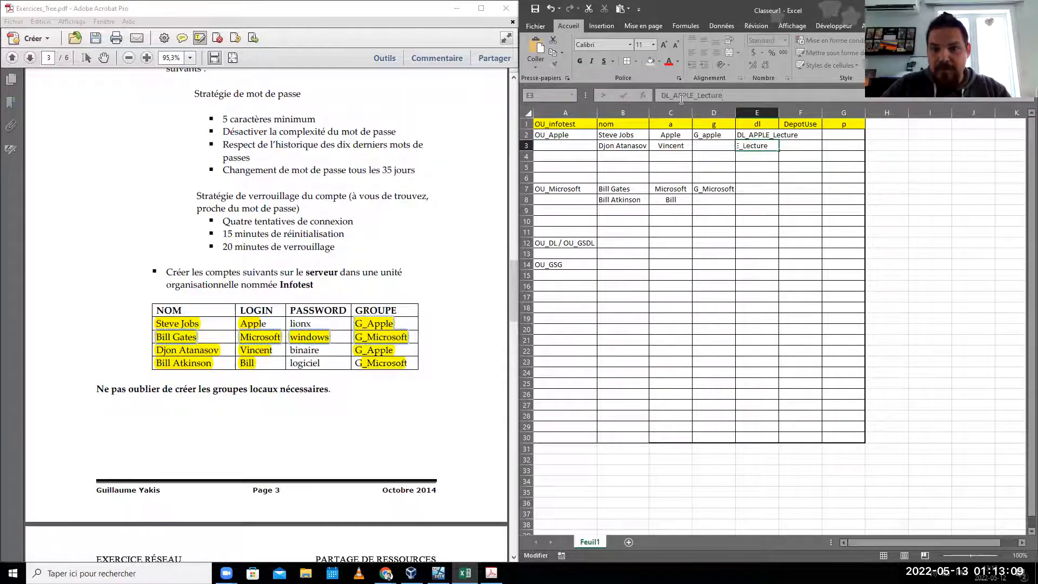
key(BackSpace)
key(BackSpace)
key(BackSpace)
key(BackSpace)
key(BackSpace)
key(BackSpace)
key(BackSpace)
text(ECriture)
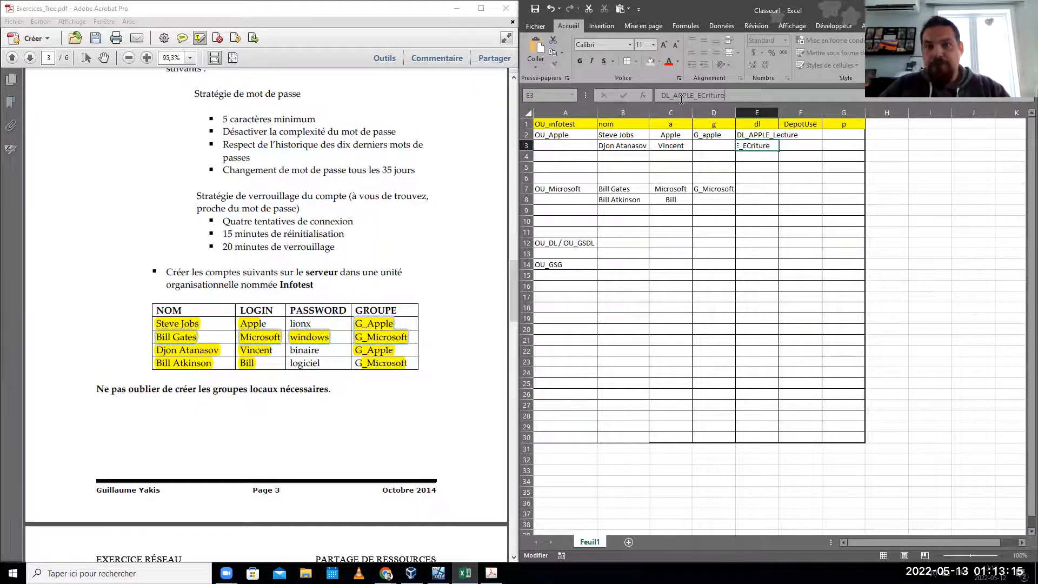
key(BackSpace)
text(c)
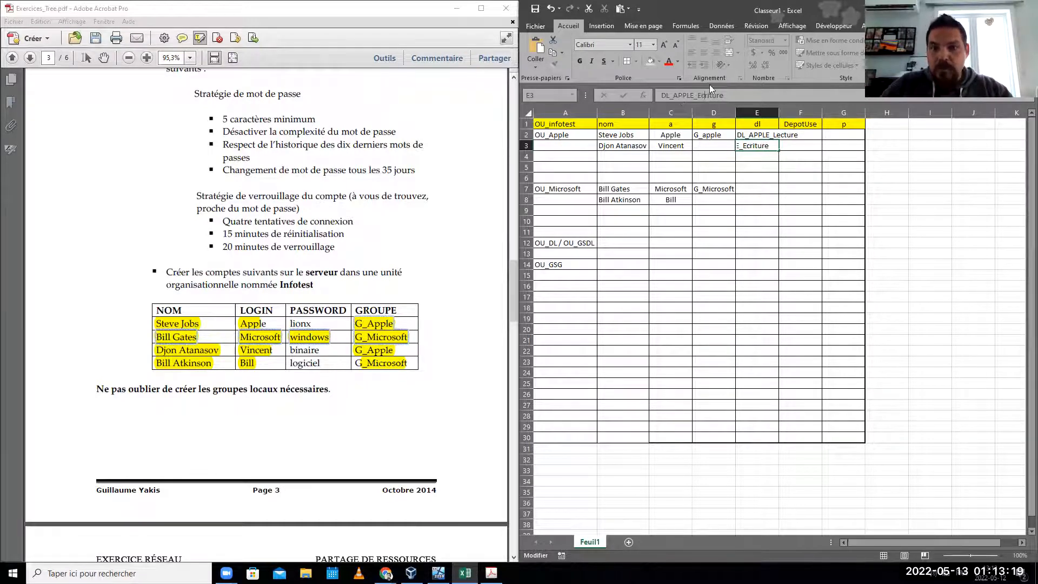
click(754, 154)
- Enter DL_APPLE_Modification in E4, based on the entry above
click(714, 97)
click(753, 144)
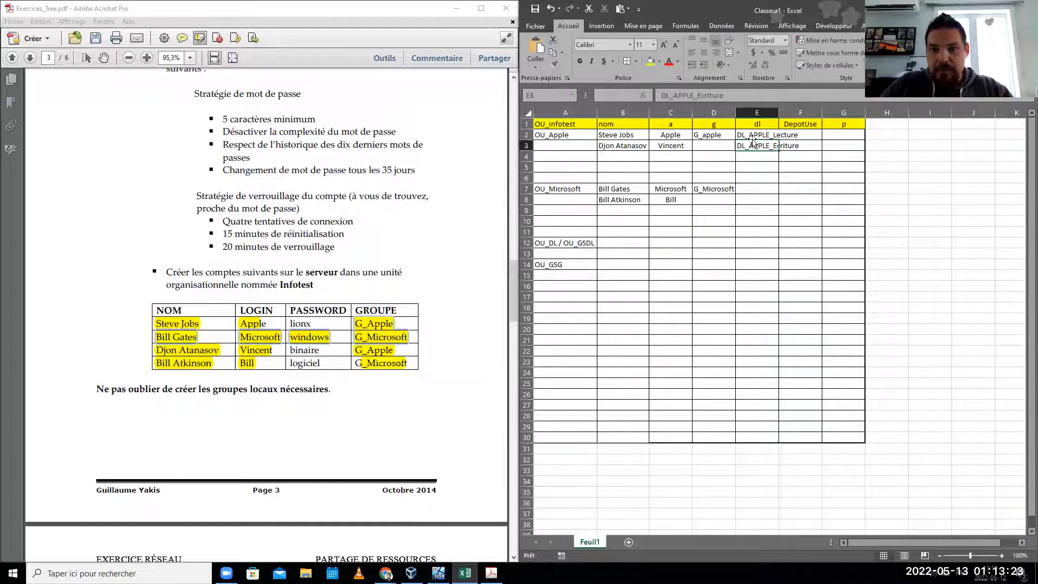
drag(748, 96, 649, 114)
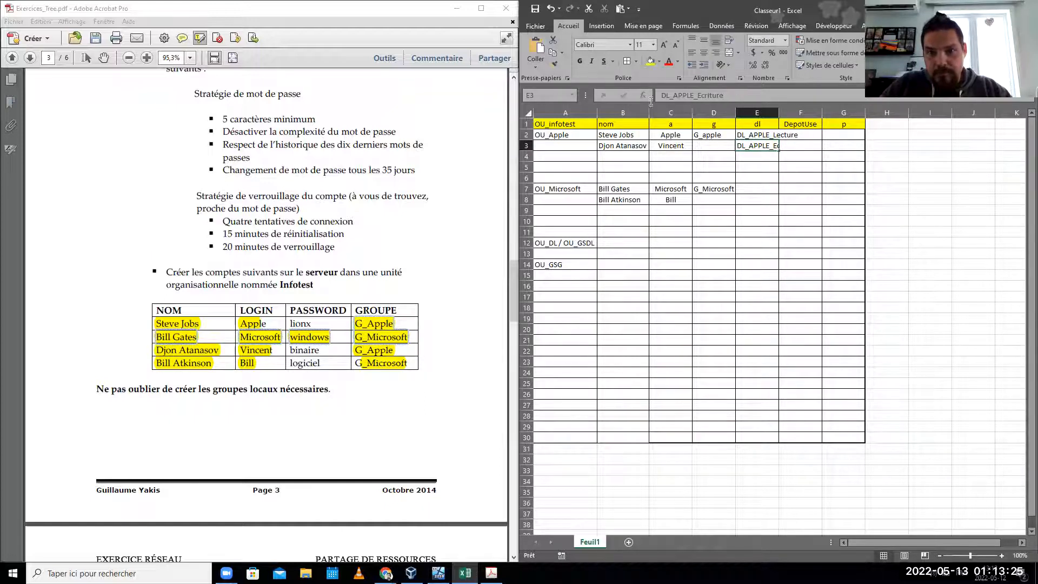
click(741, 154)
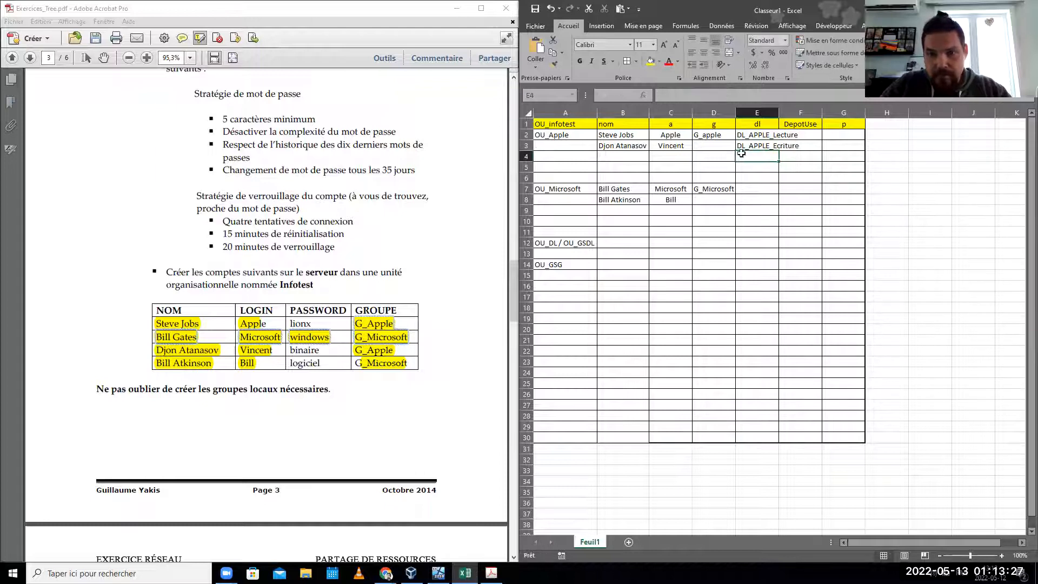
click(691, 98)
text(DL_APPLE_Ecriture)
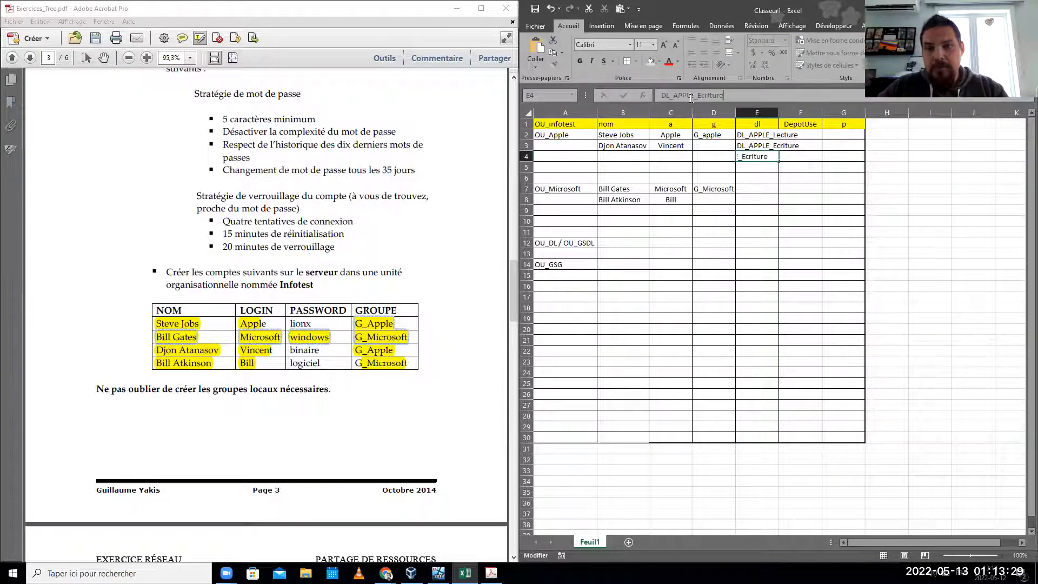
key(BackSpace)
key(BackSpace)
key(BackSpace)
key(BackSpace)
key(BackSpace)
key(BackSpace)
key(BackSpace)
key(BackSpace)
key(BackSpace)
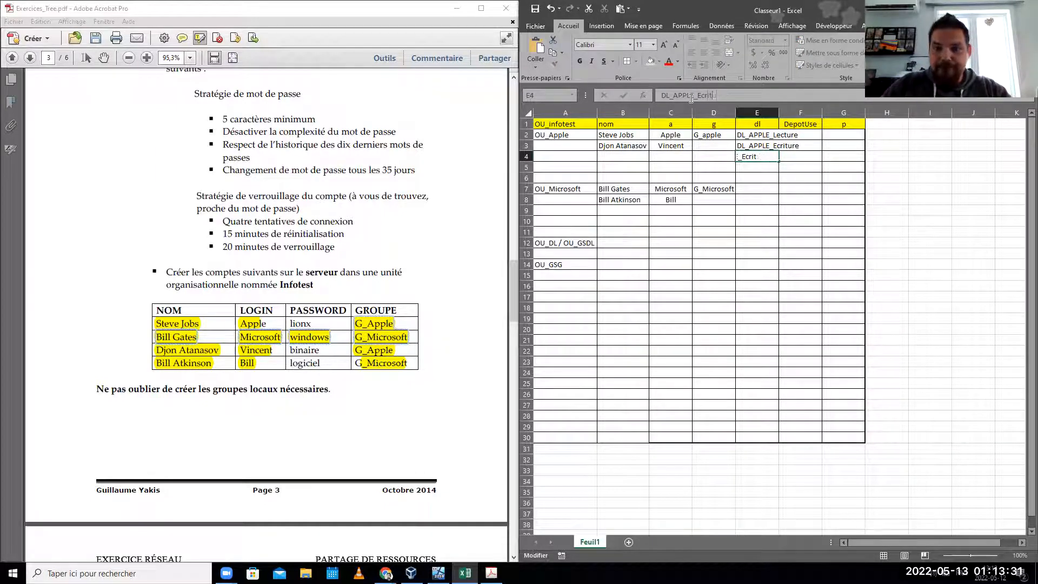
text(M)
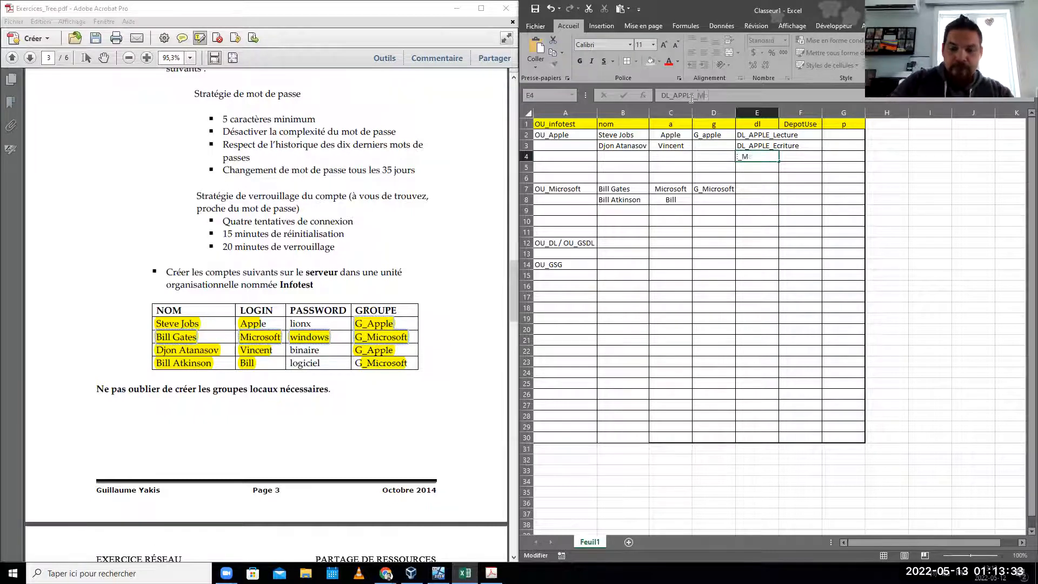
text(odifica)
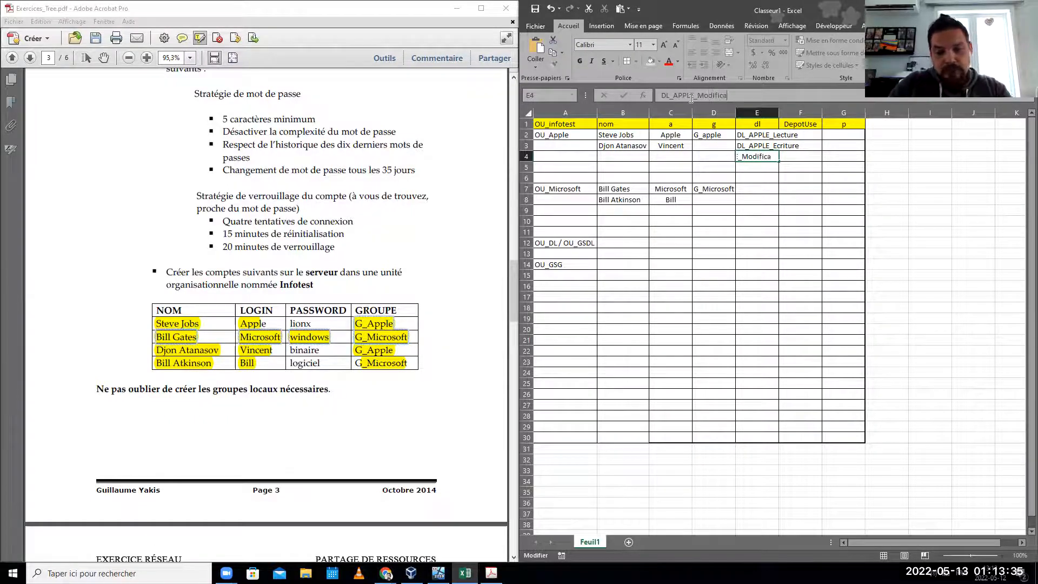
text(tion)
key(Return)
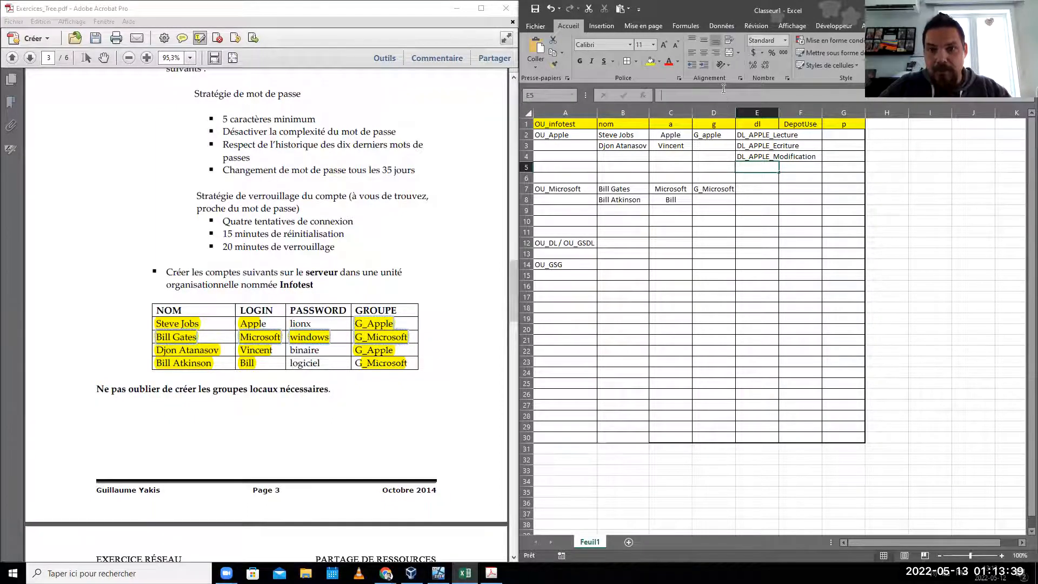
- Enter DL_APPLE_Refus in E5
text(DL_APPLE_Ecritur)
key(BackSpace)
key(BackSpace)
key(BackSpace)
text(Refus)
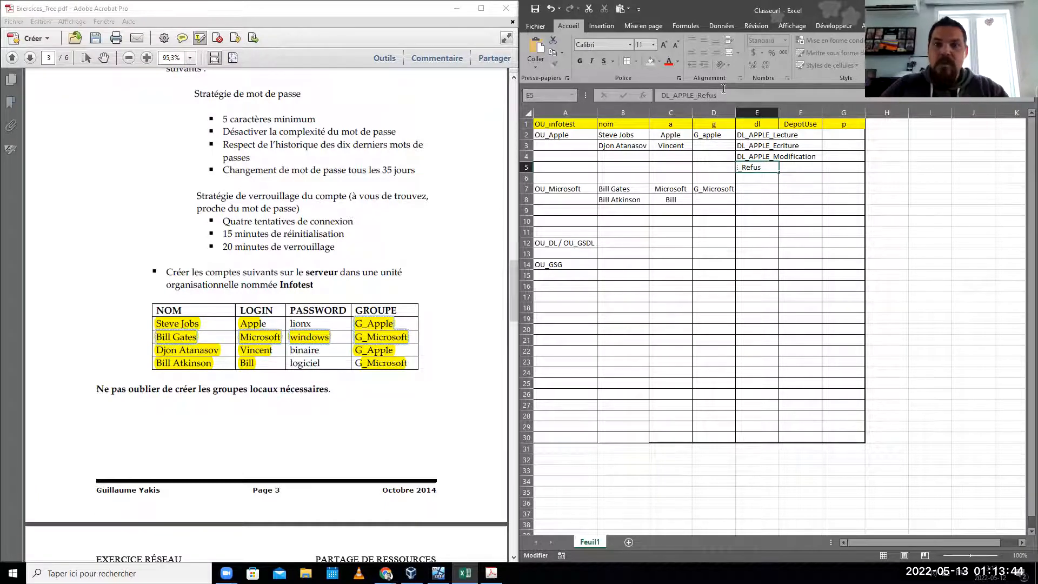
click(759, 189)
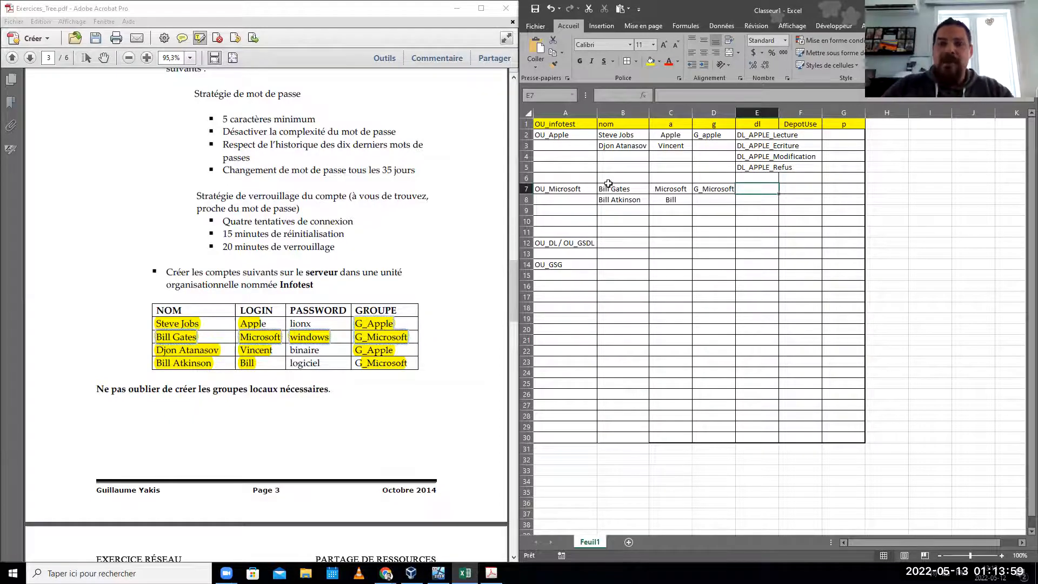
- Copy the four DL_APPLE groups into E7:E10 and rename E7 to DL_Microsoft_Lecture
drag(742, 136, 749, 167)
key(ctrl+c)
click(757, 189)
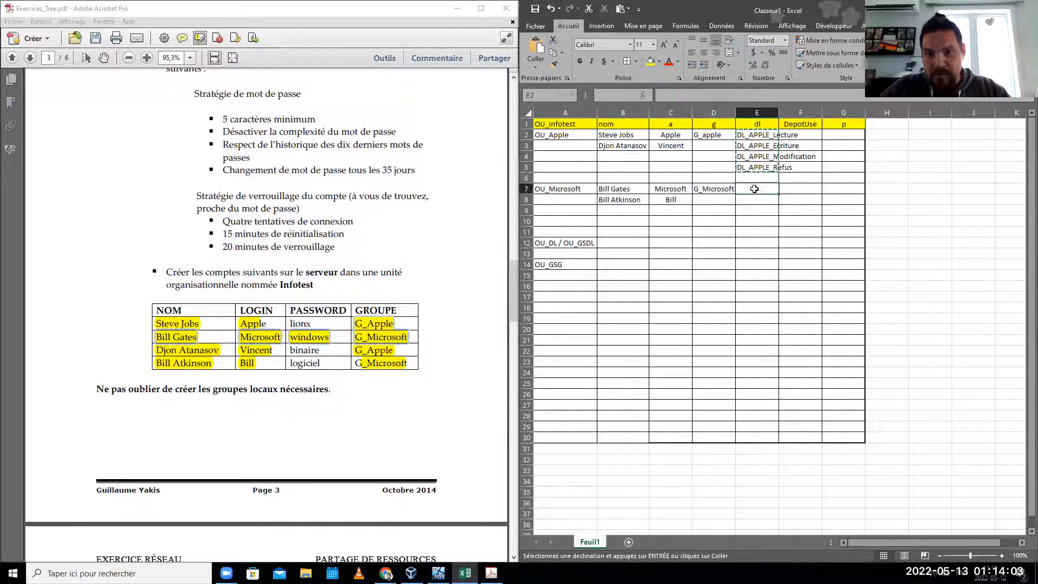
key(ctrl+v)
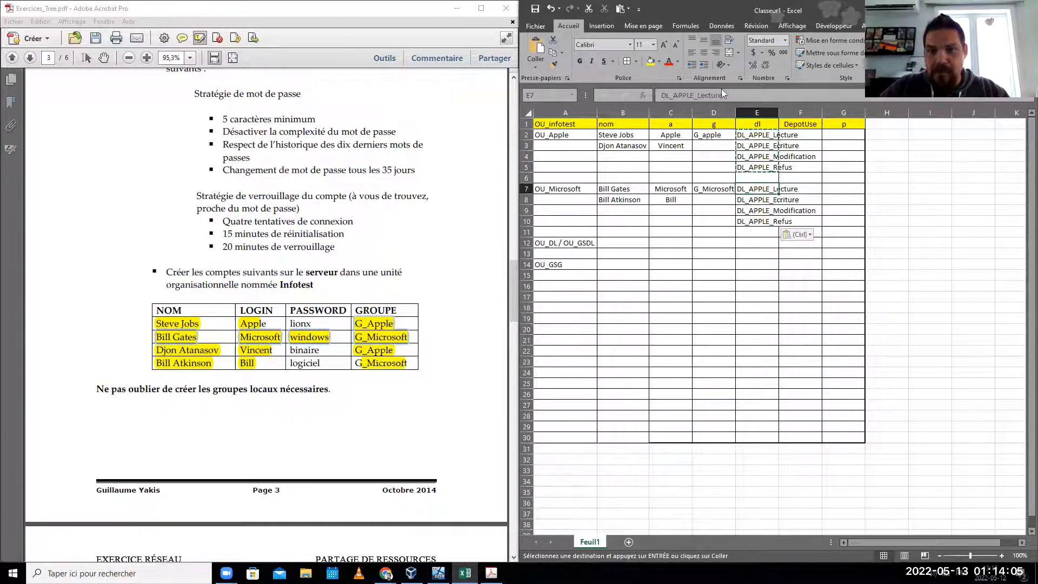
click(693, 95)
key(BackSpace)
key(BackSpace)
key(BackSpace)
key(BackSpace)
key(BackSpace)
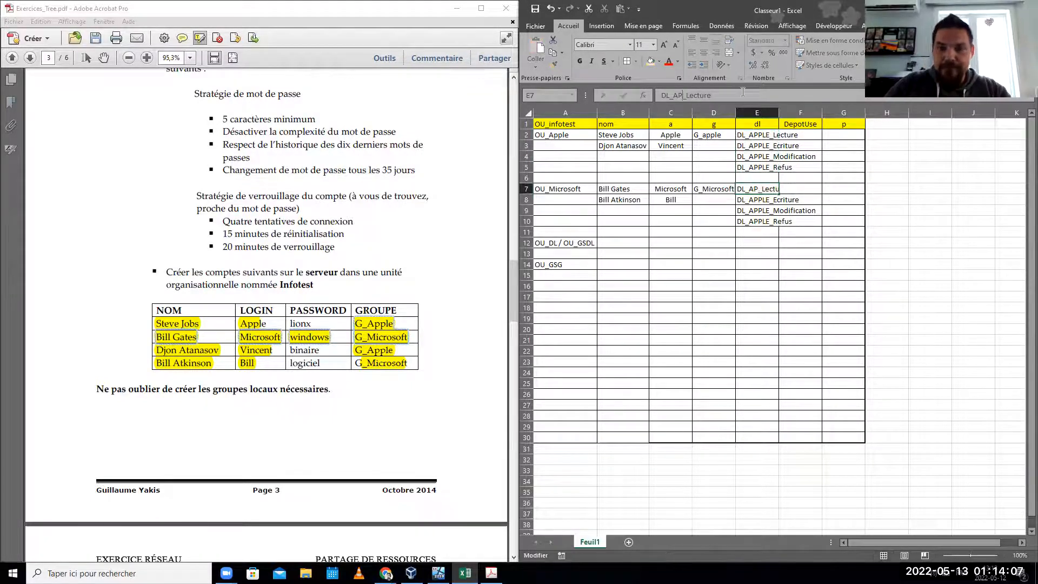
text(Microso)
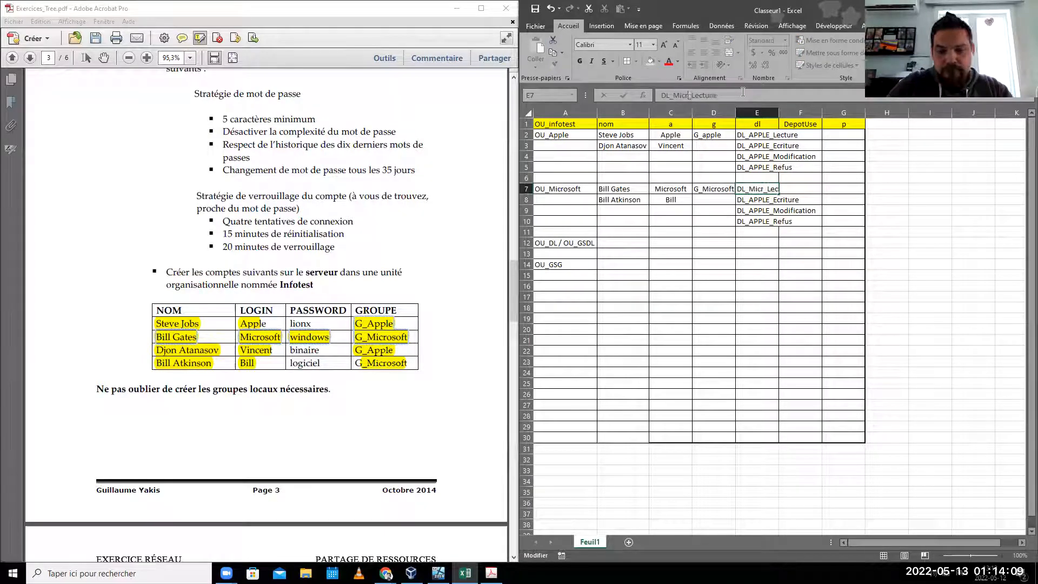
text(ft)
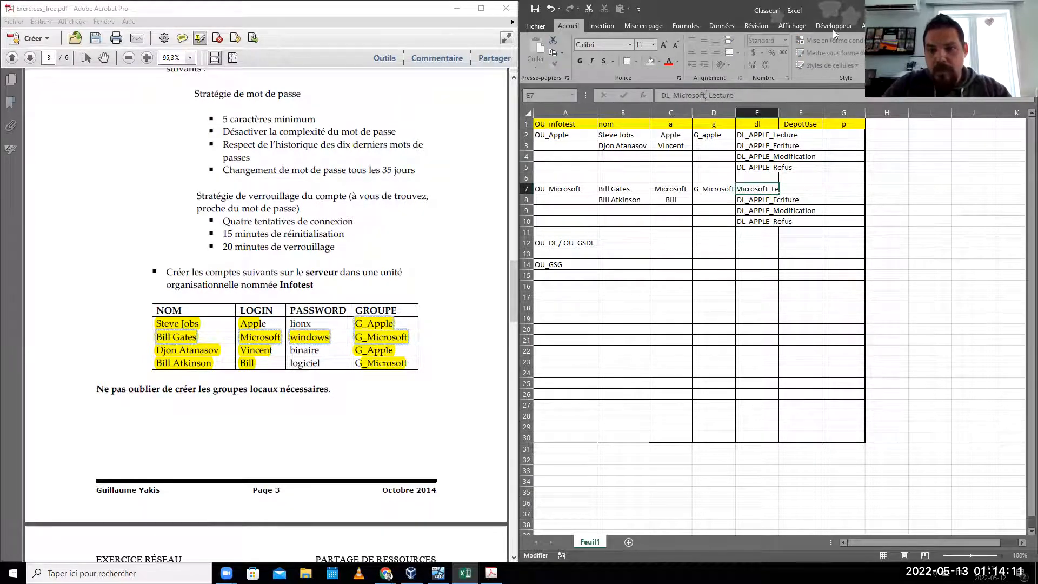
click(761, 201)
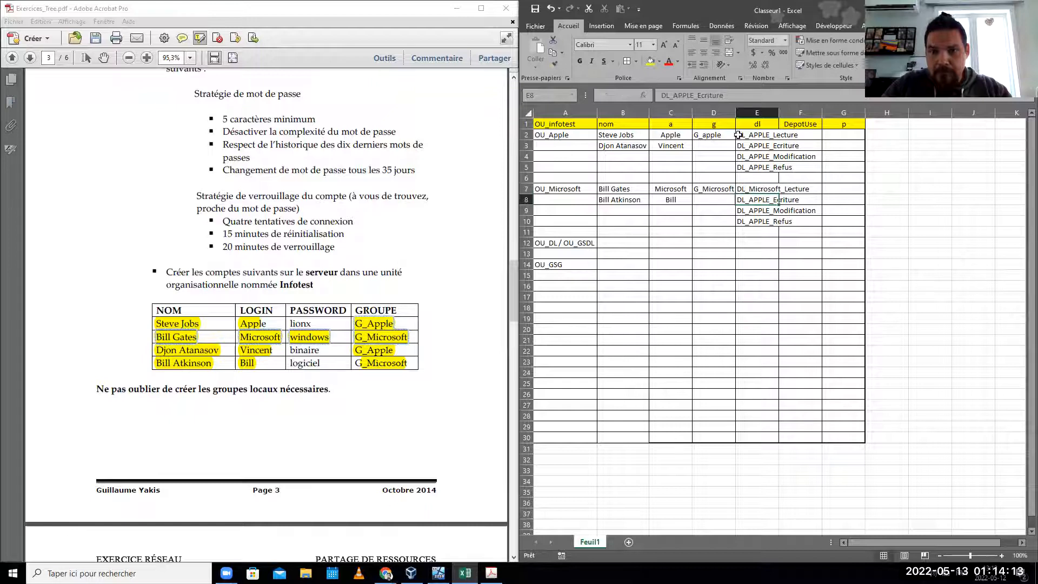
- Rename E8 to E10 as DL_Microsoft_Ecriture, DL_Microsoft_Modification and DL_Microsoft_Refus
click(693, 95)
key(BackSpace)
key(BackSpace)
key(BackSpace)
key(BackSpace)
key(BackSpace)
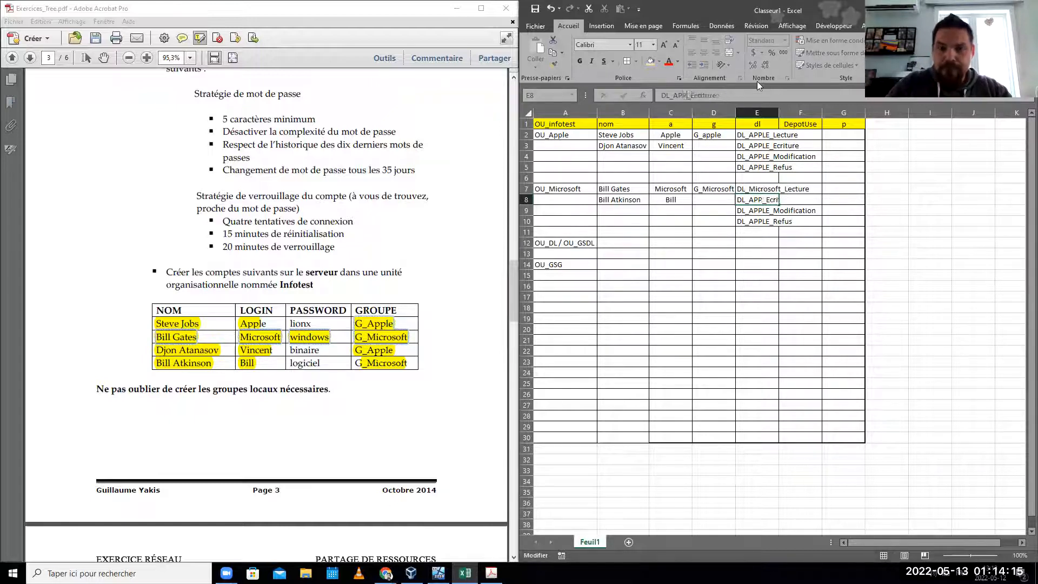
text(Microsof)
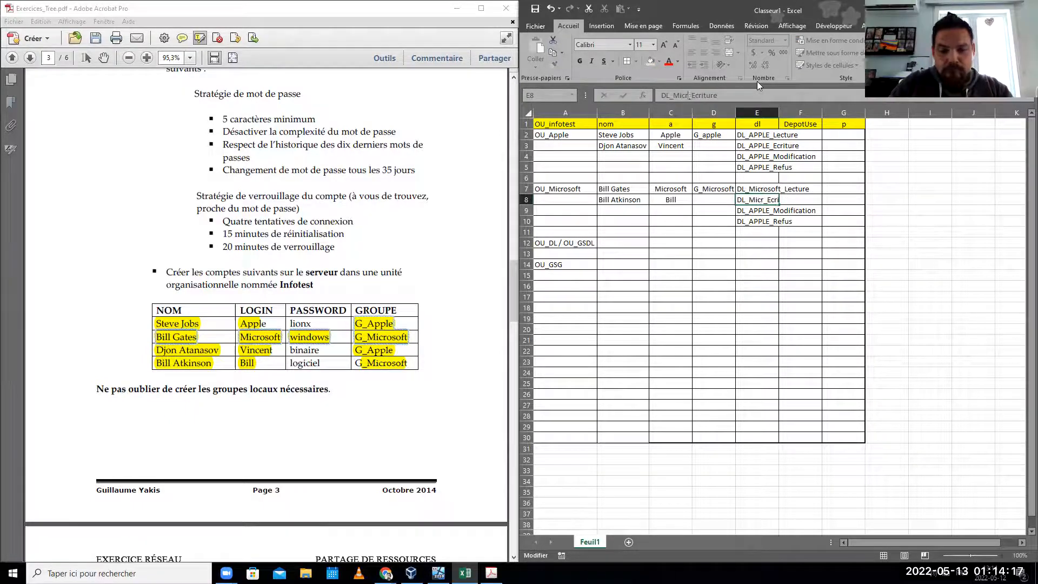
text(t)
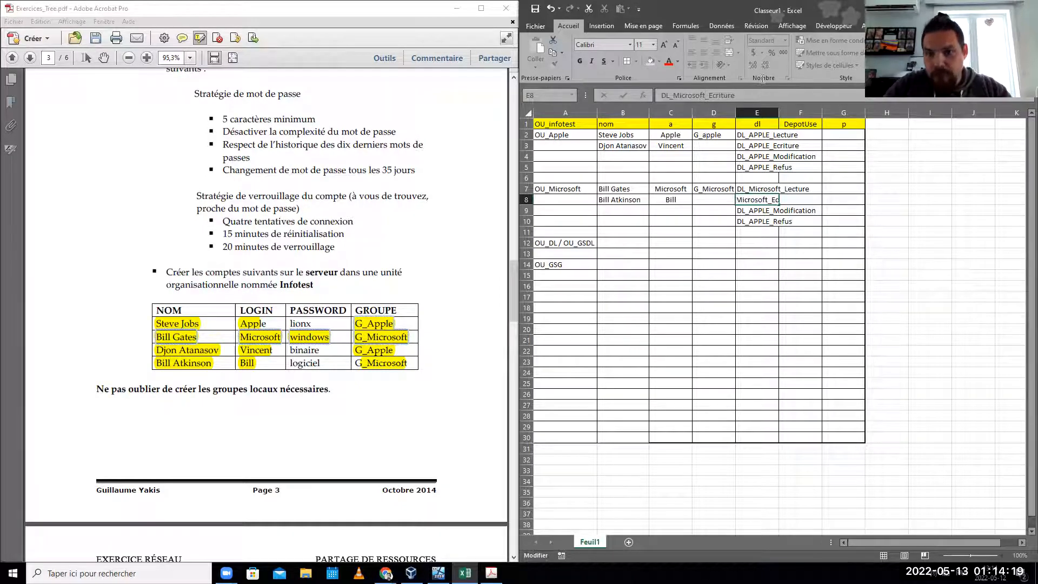
key(Return)
click(689, 93)
key(BackSpace)
key(BackSpace)
key(BackSpace)
key(BackSpace)
key(BackSpace)
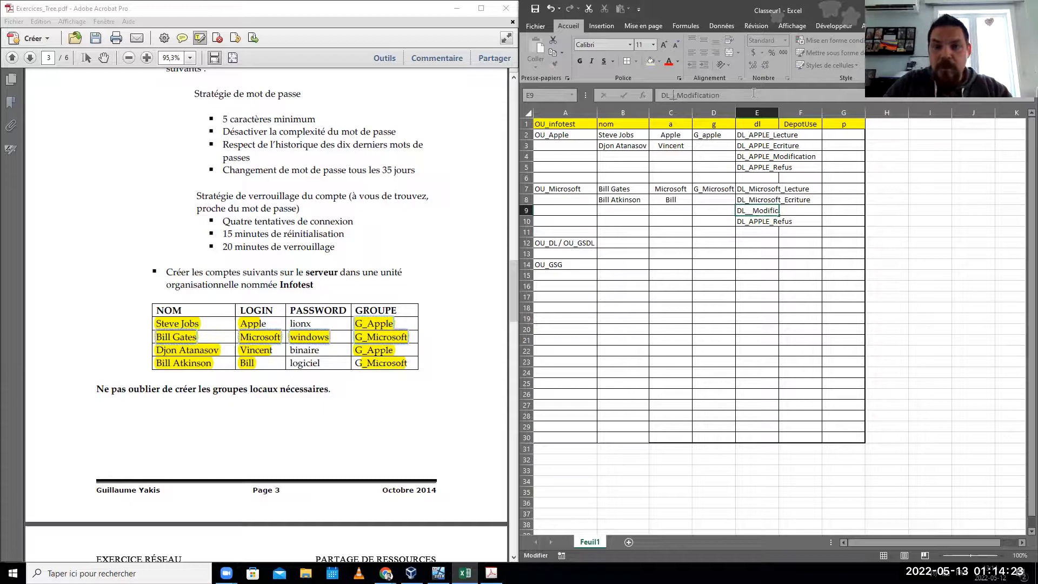
text(Microsof)
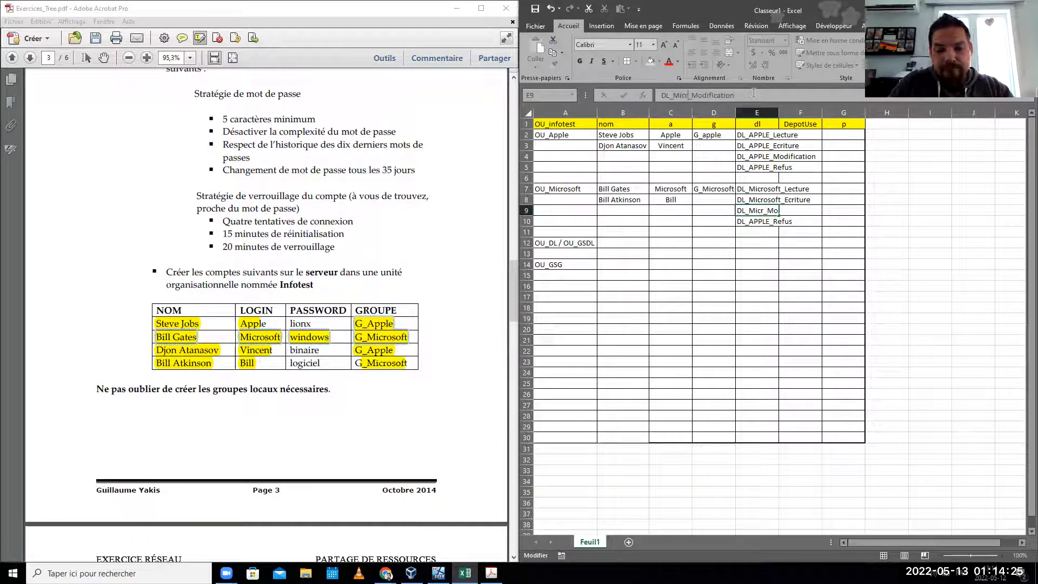
text(t)
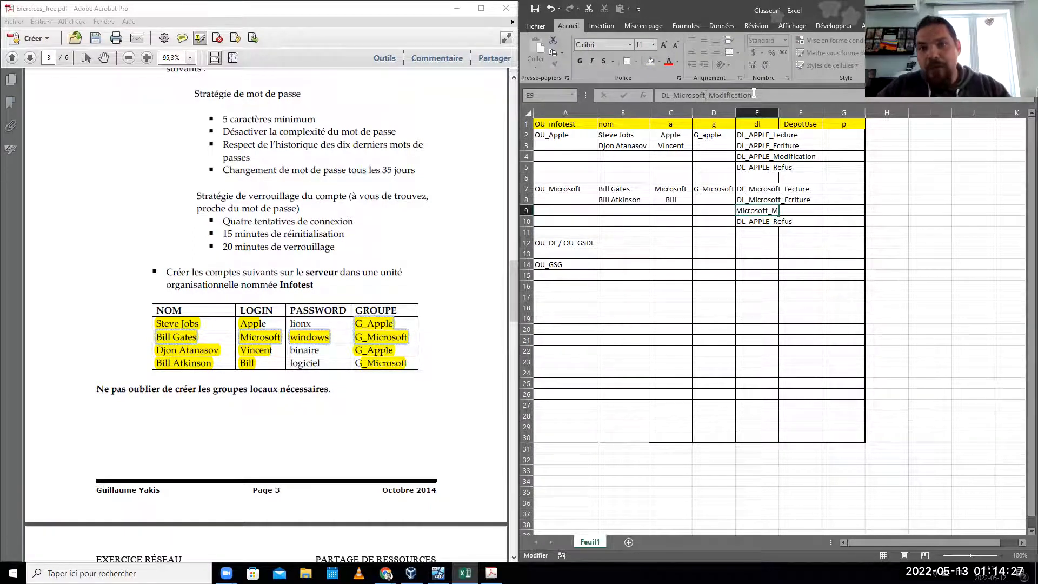
key(Return)
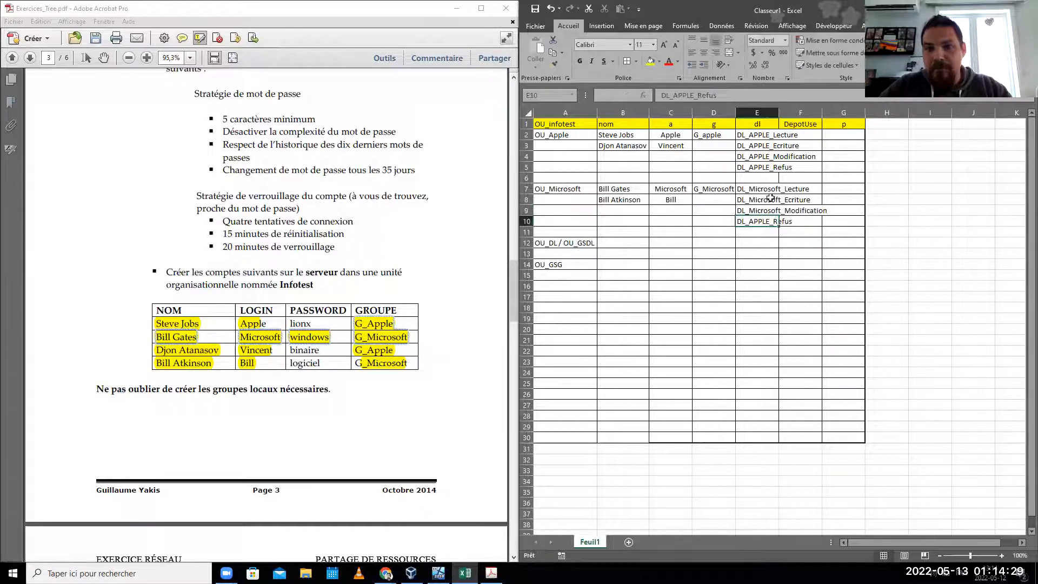
click(691, 98)
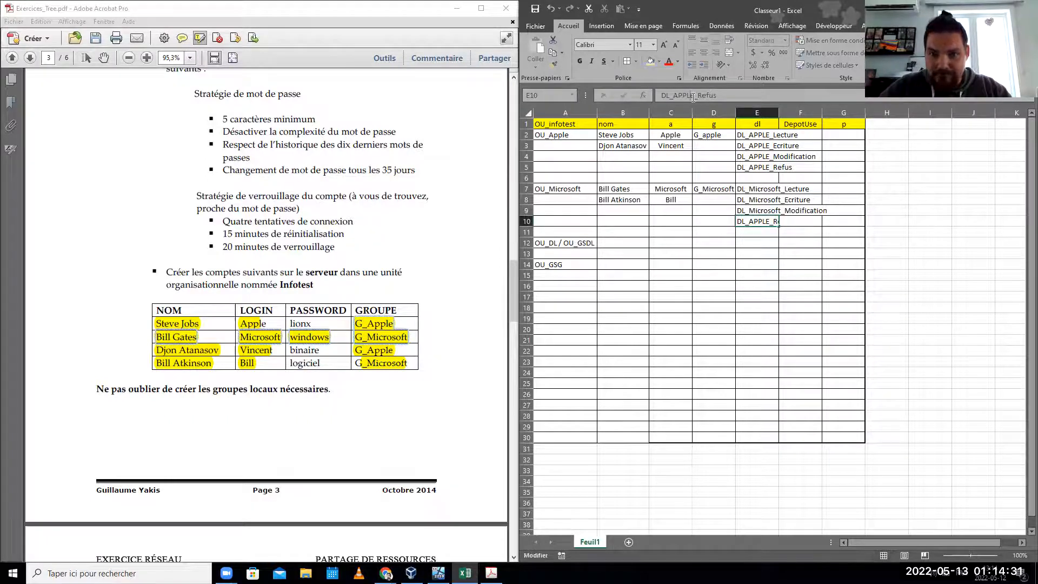
key(BackSpace)
key(BackSpace)
key(BackSpace)
key(BackSpace)
key(BackSpace)
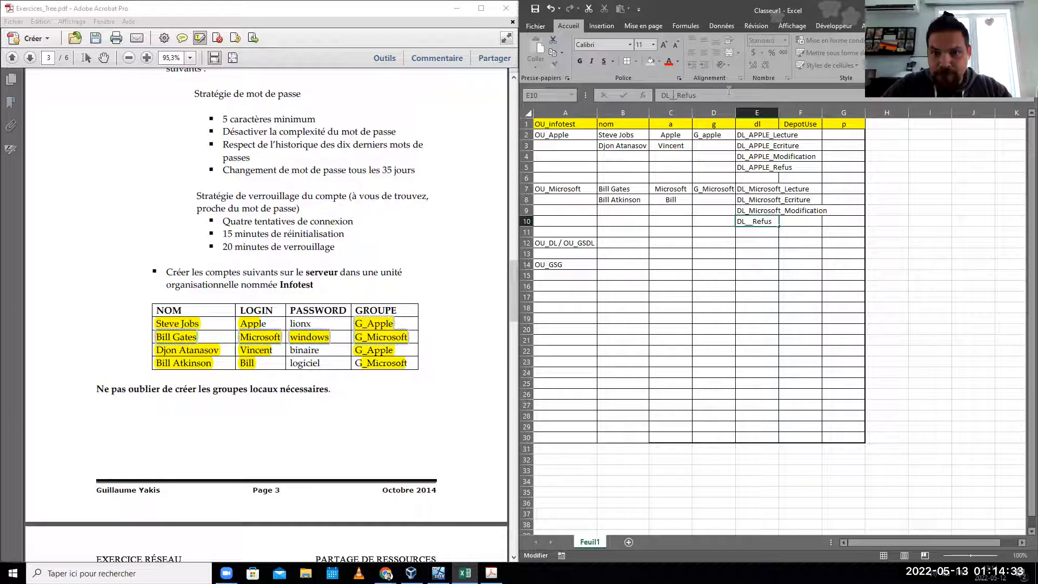
text(Microsoft)
click(826, 221)
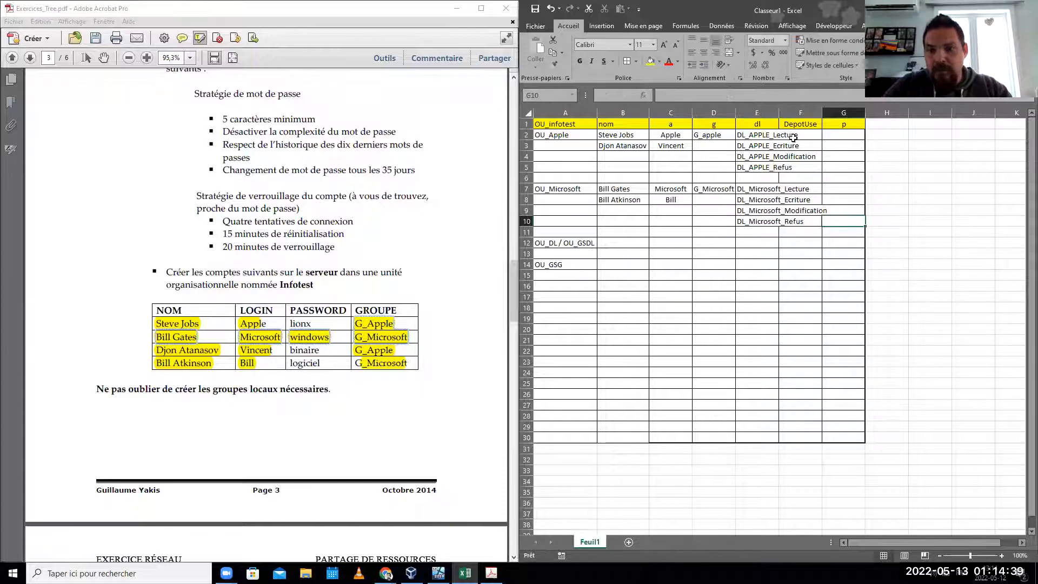
- Autofit the dl column and move the second Apple user and login from row 3 to row 4
double_click(779, 112)
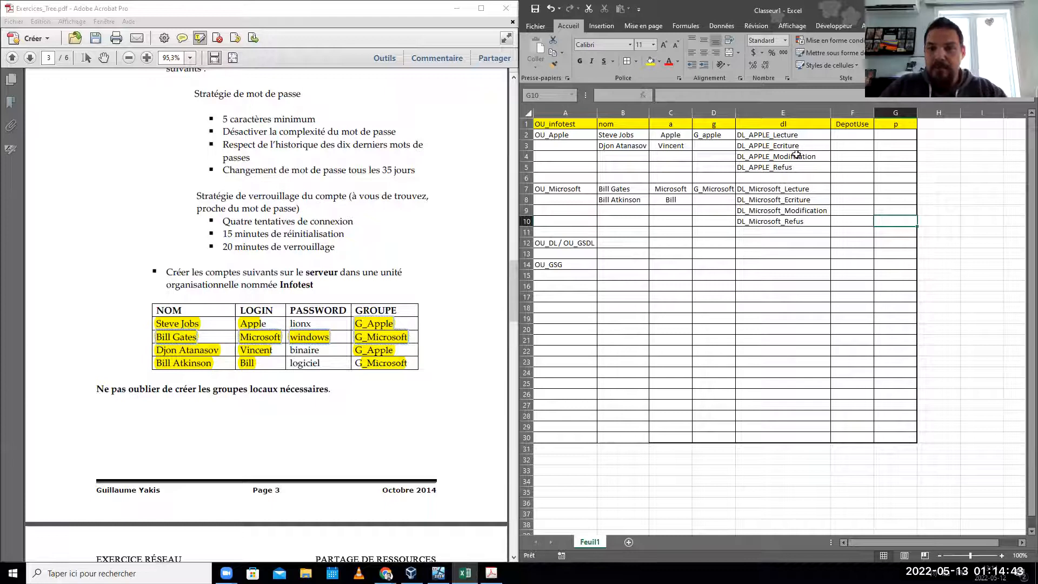
click(628, 146)
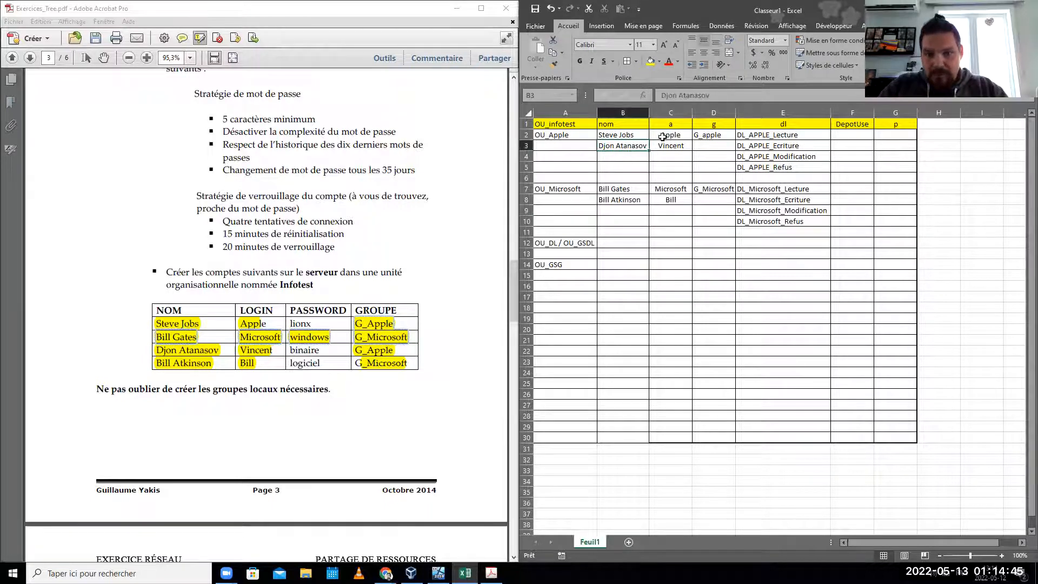
drag(629, 146, 672, 146)
key(ctrl+c)
click(630, 156)
key(ctrl+v)
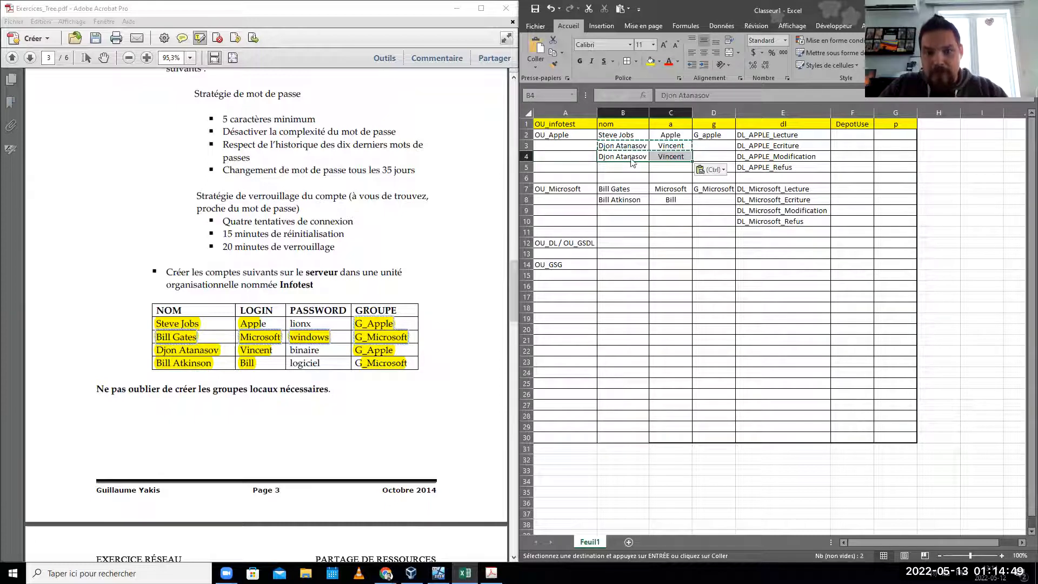
click(626, 146)
mouse_move(627, 151)
mouse_down()
mouse_move(658, 138)
mouse_move(629, 147)
mouse_up()
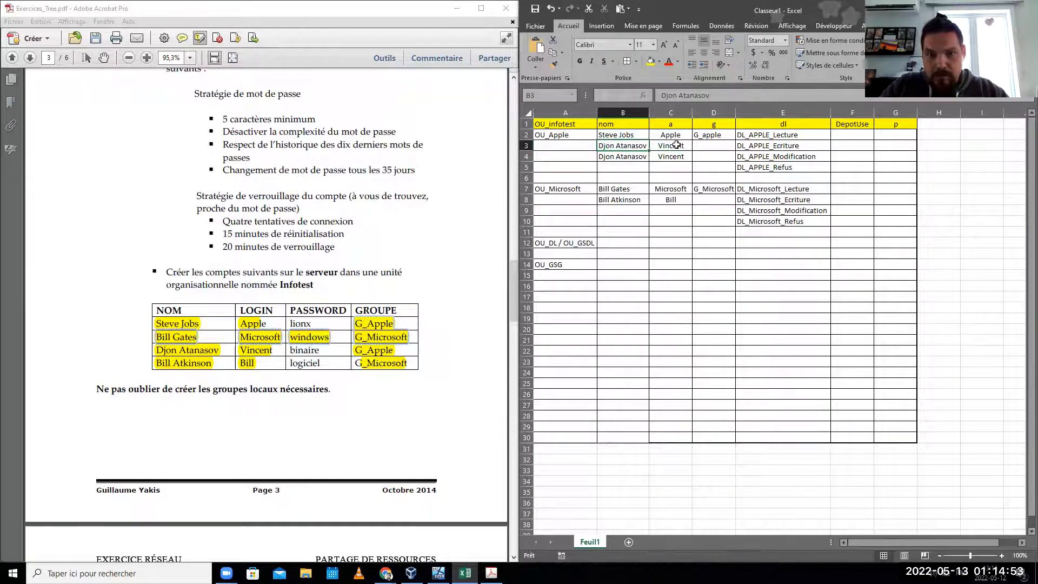
click(676, 145)
key(Delete)
key(Left)
key(Delete)
- Move the second Microsoft user's name and login from row 8 down to row 9
click(614, 200)
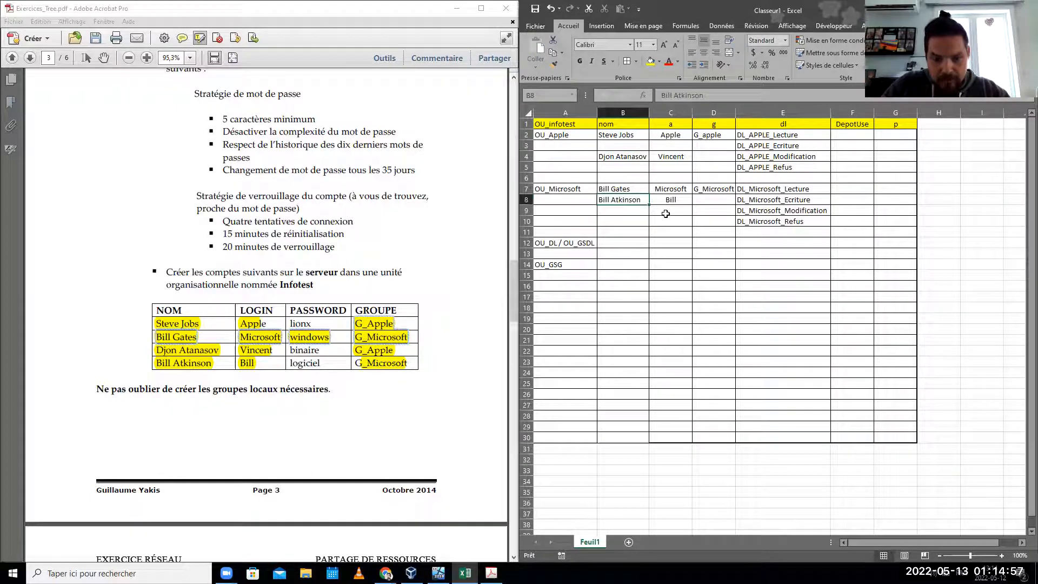
key(ctrl+c)
click(621, 215)
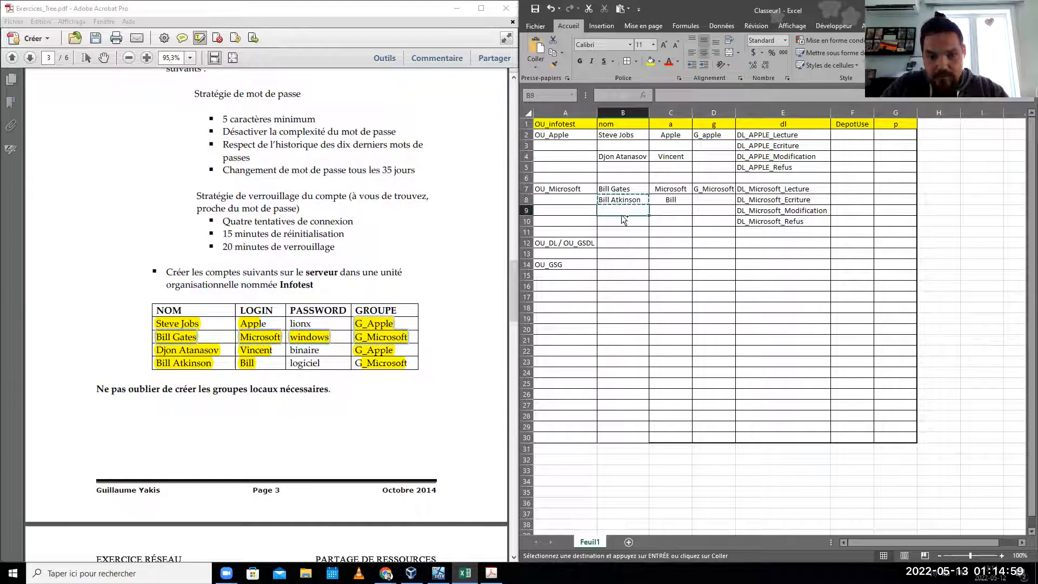
key(ctrl+v)
click(659, 209)
key(ctrl+v)
click(668, 200)
key(ctrl+c)
click(669, 212)
key(ctrl+v)
click(638, 199)
key(Delete)
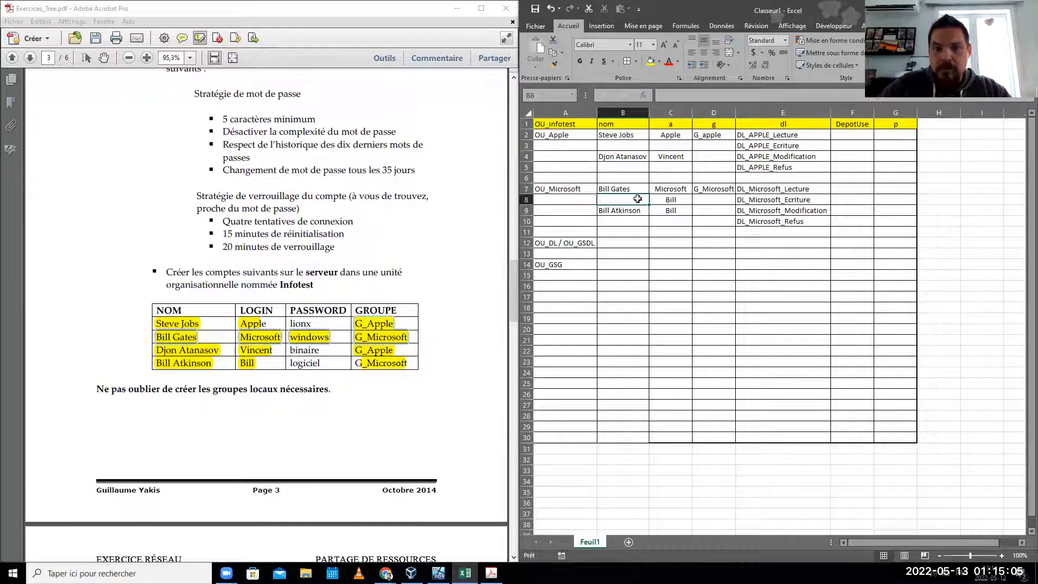
key(Right)
key(Delete)
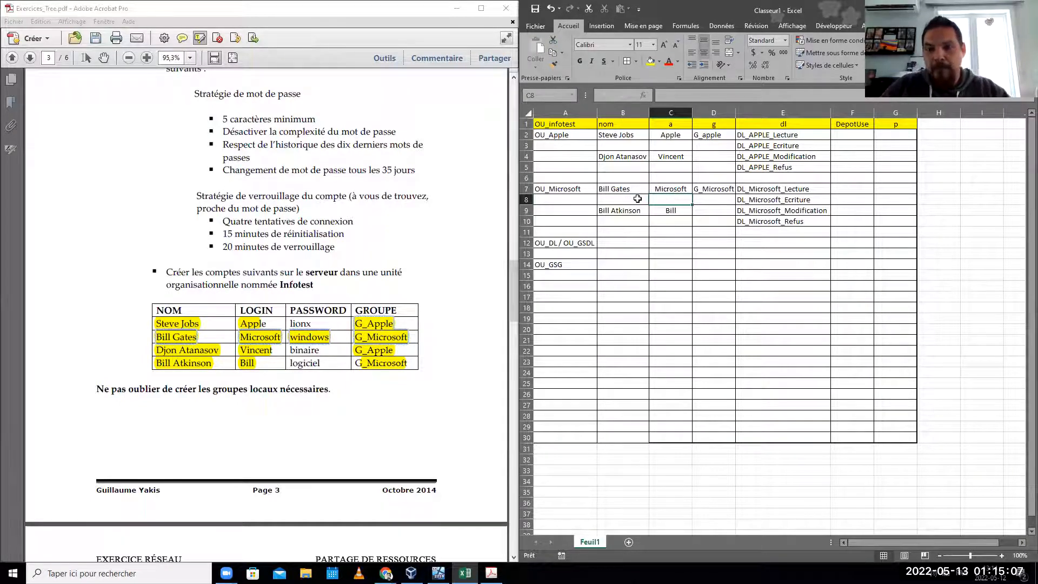
click(635, 289)
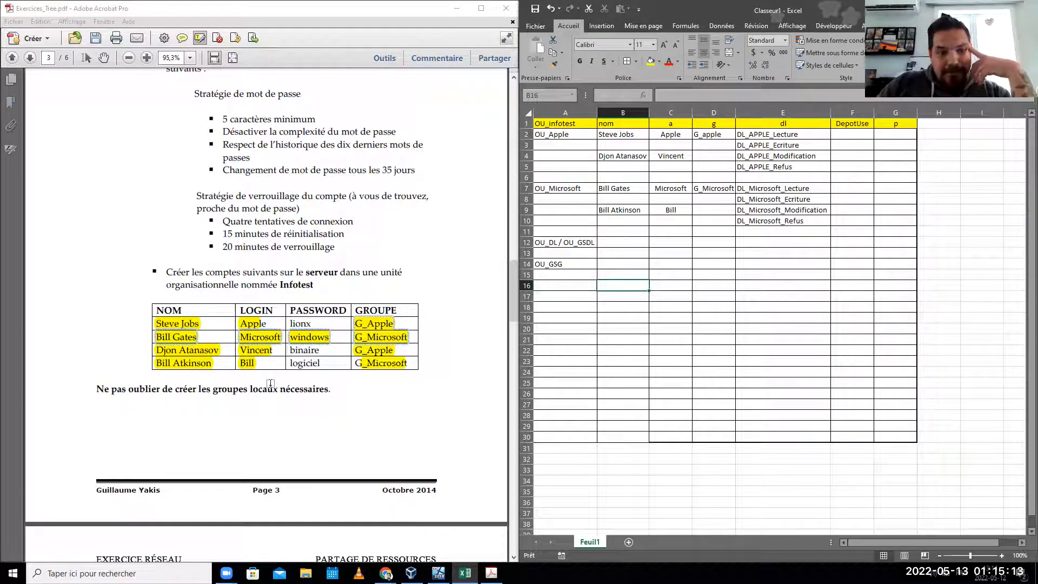
- On page 4, highlight 'Partage de fichiers' and the sentence about creating the DepotUse folder
scroll(270, 383, down, 11)
click(206, 387)
scroll(206, 387, down, 3)
scroll(205, 386, down, 17)
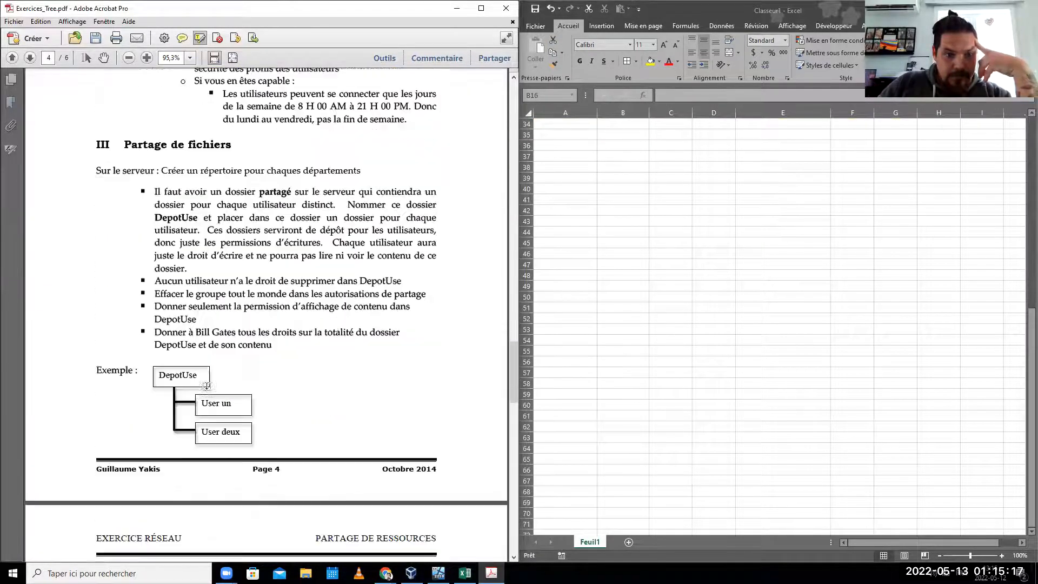
scroll(207, 386, down, 2)
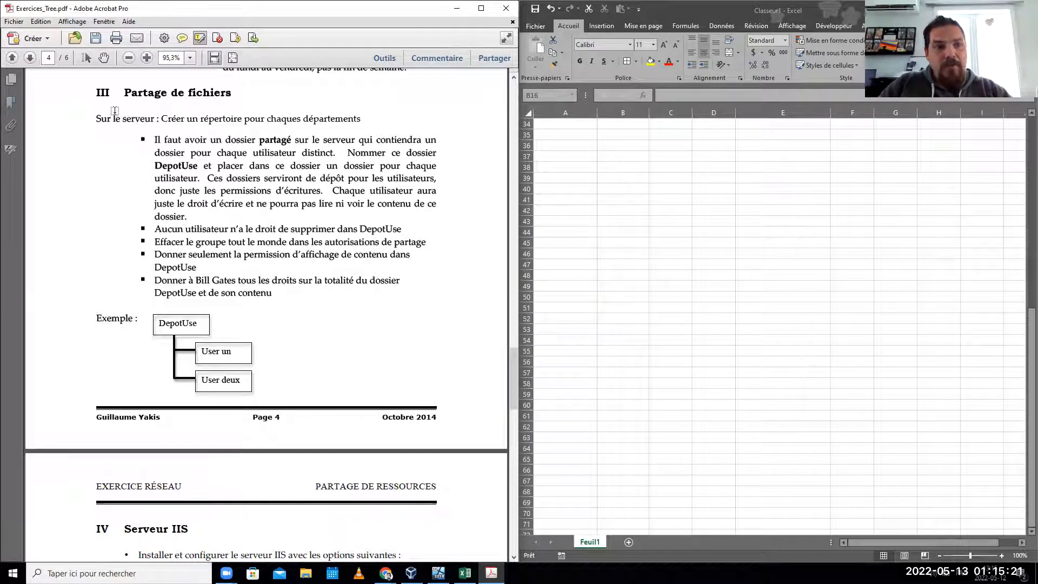
drag(232, 92, 124, 93)
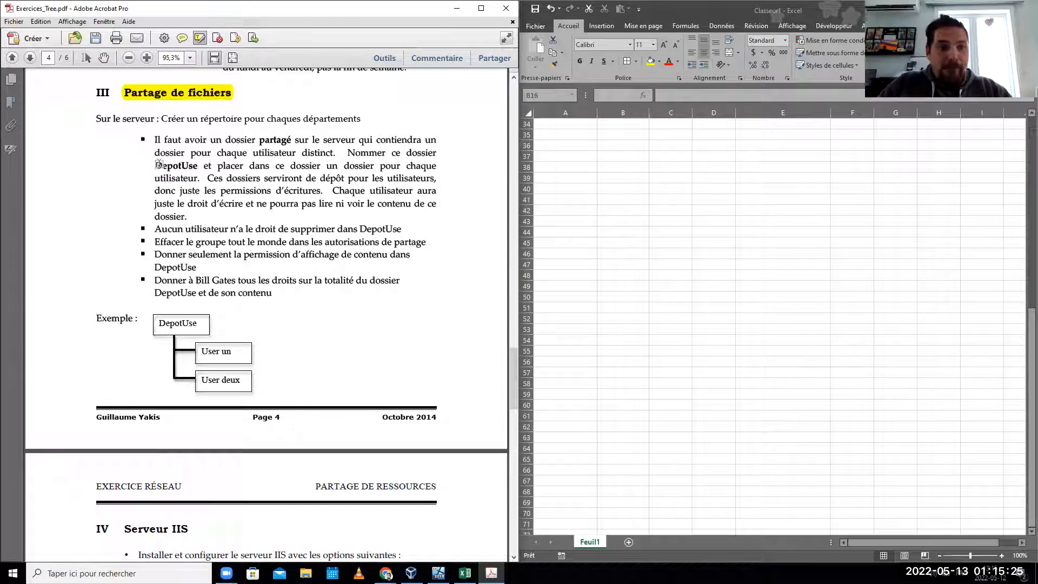
mouse_move(160, 166)
mouse_down()
mouse_move(173, 173)
mouse_move(157, 173)
mouse_up()
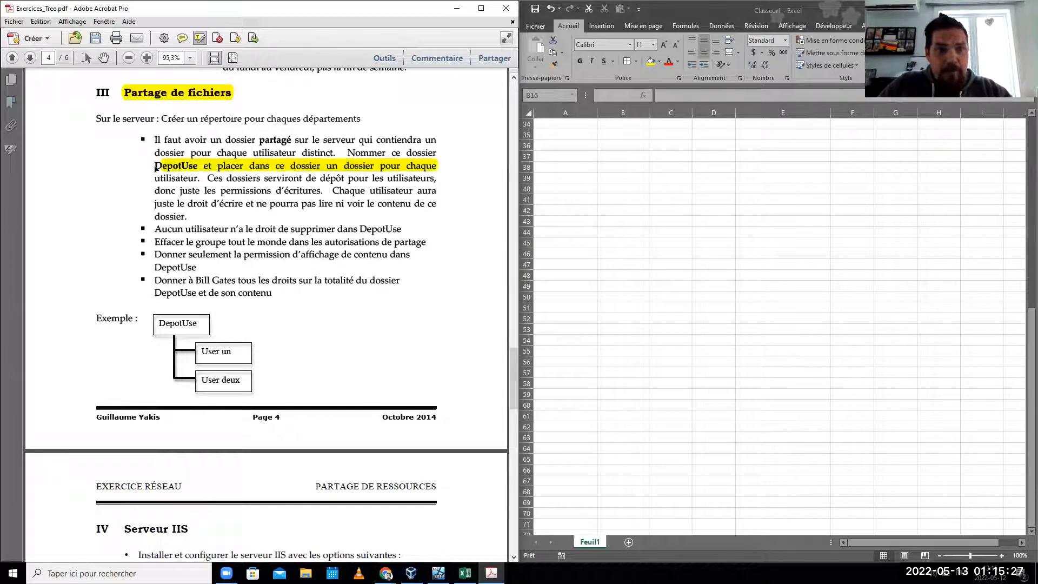
scroll(875, 221, up, 11)
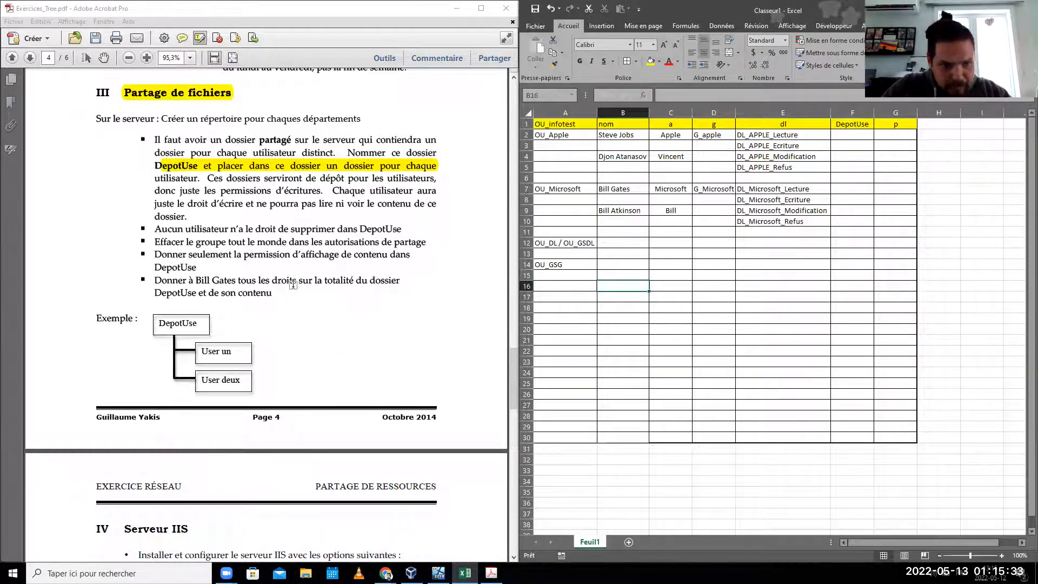
click(292, 285)
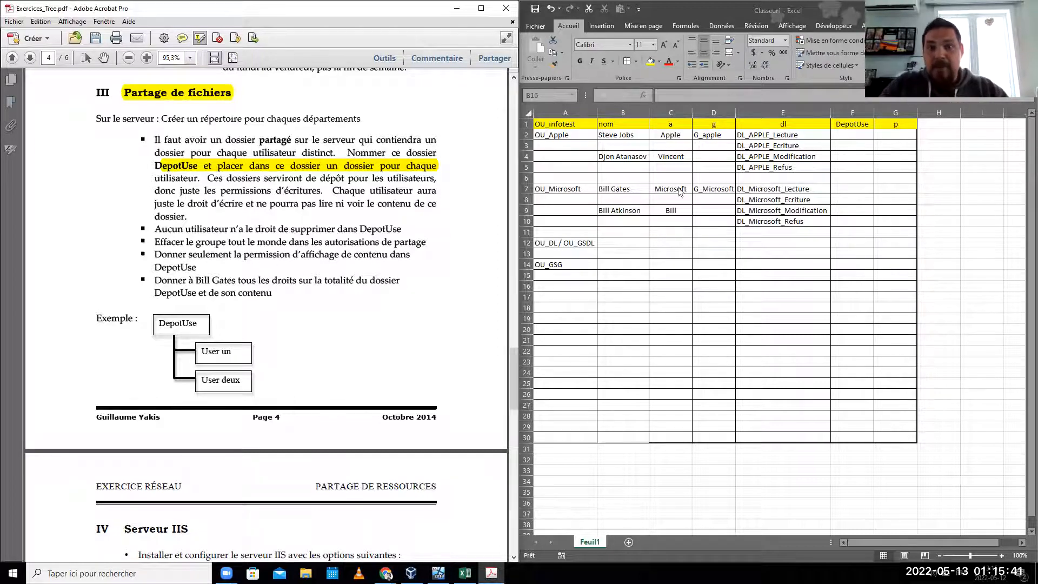
- Enter each user's DepotUse folder name in cells F2, F4, F7 and F9
click(619, 133)
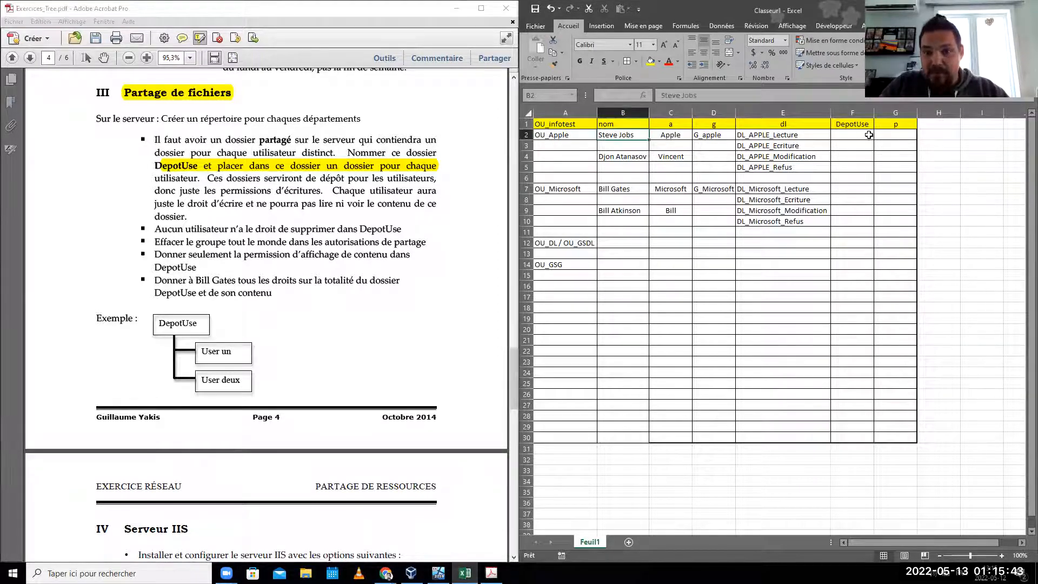
click(845, 137)
text(Steve)
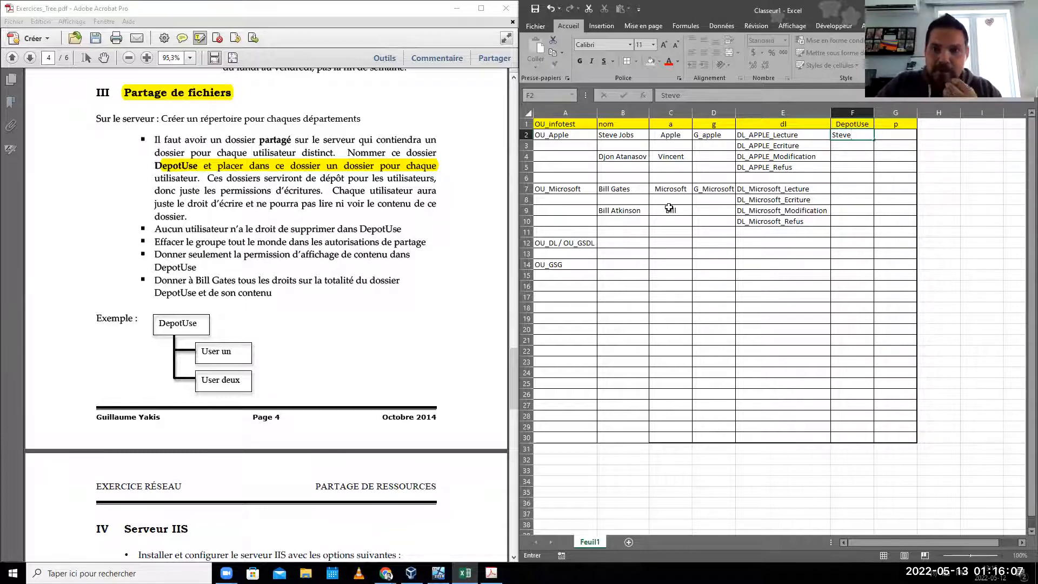
click(853, 155)
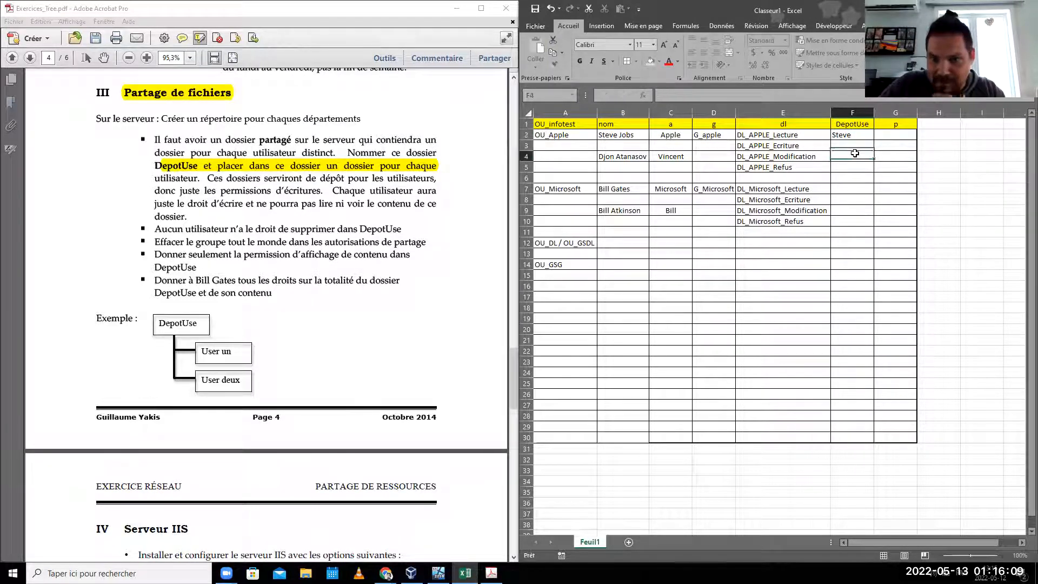
text(Djon)
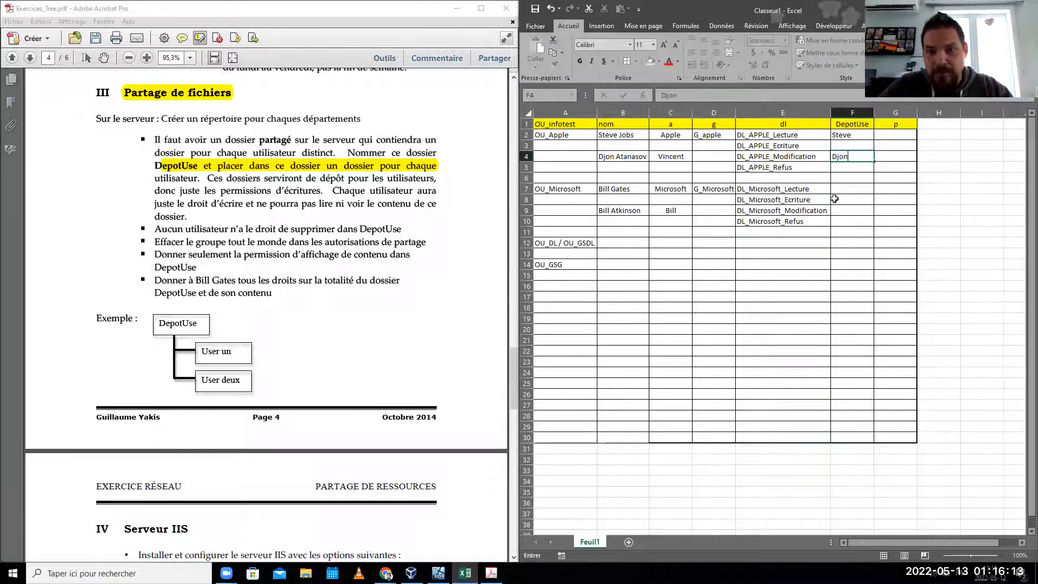
click(854, 188)
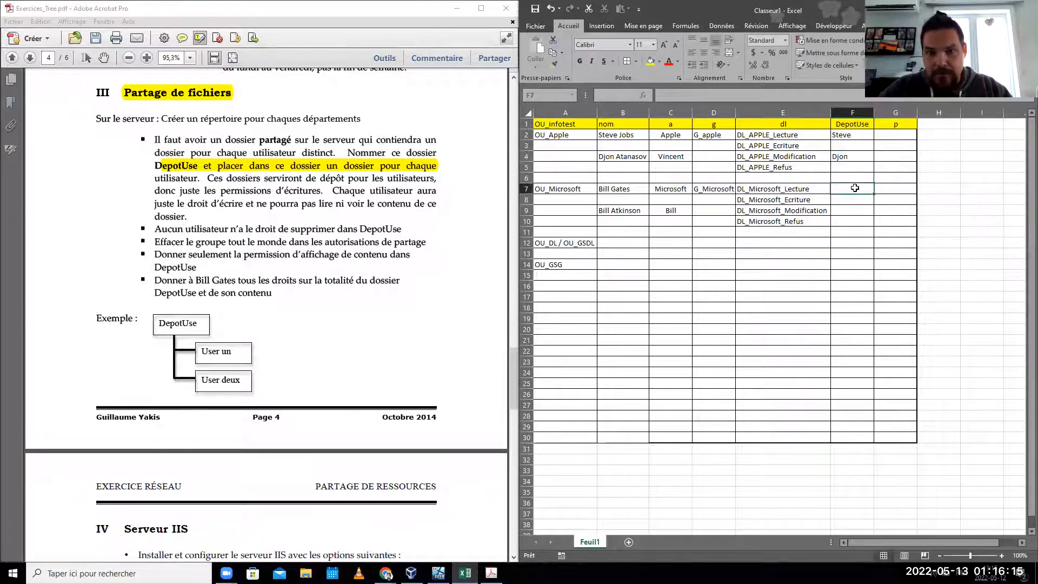
text(Bi)
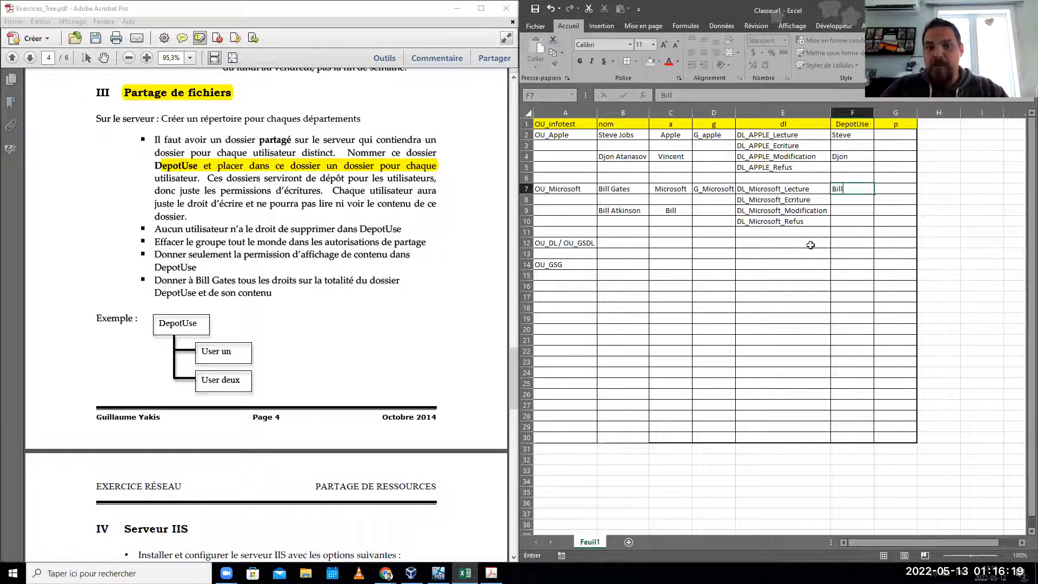
text(ll)
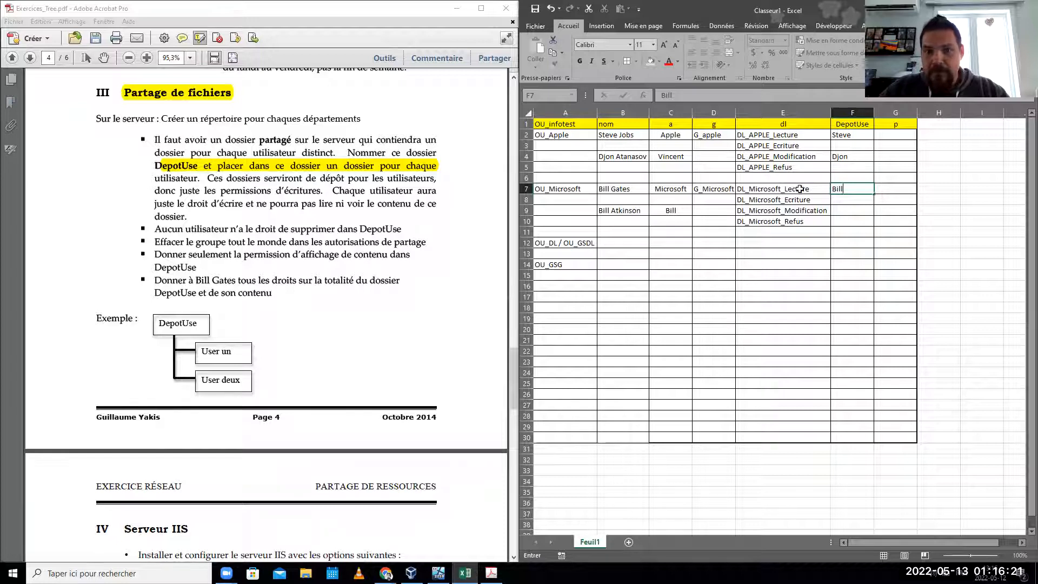
click(854, 215)
text(A)
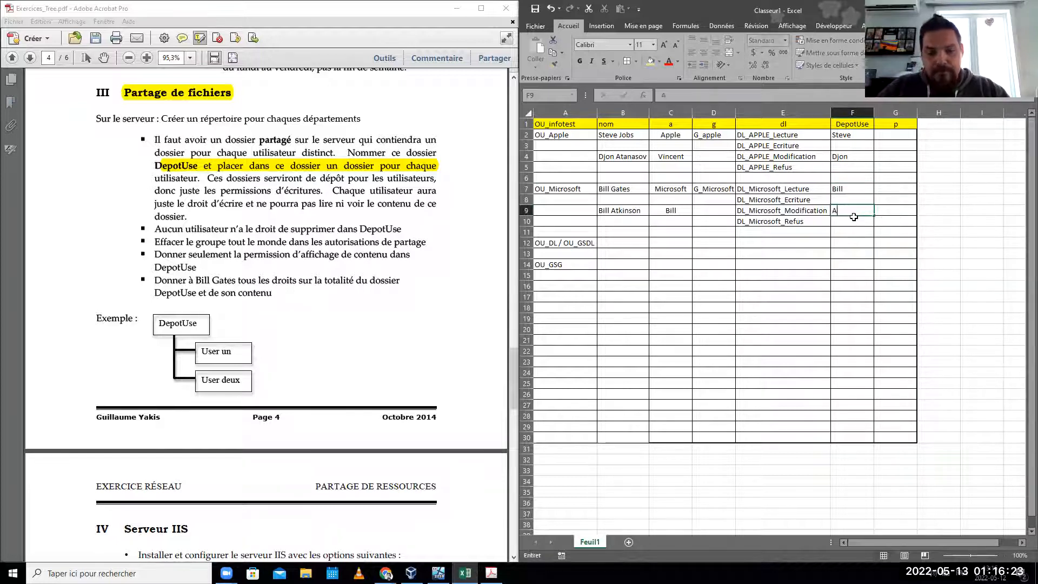
text(BillAtikin)
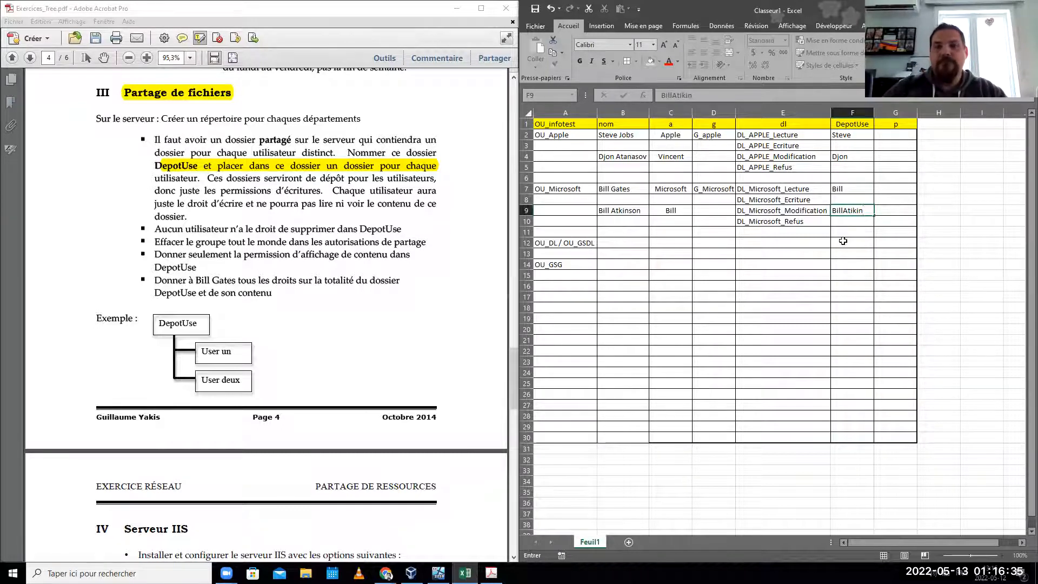
click(860, 277)
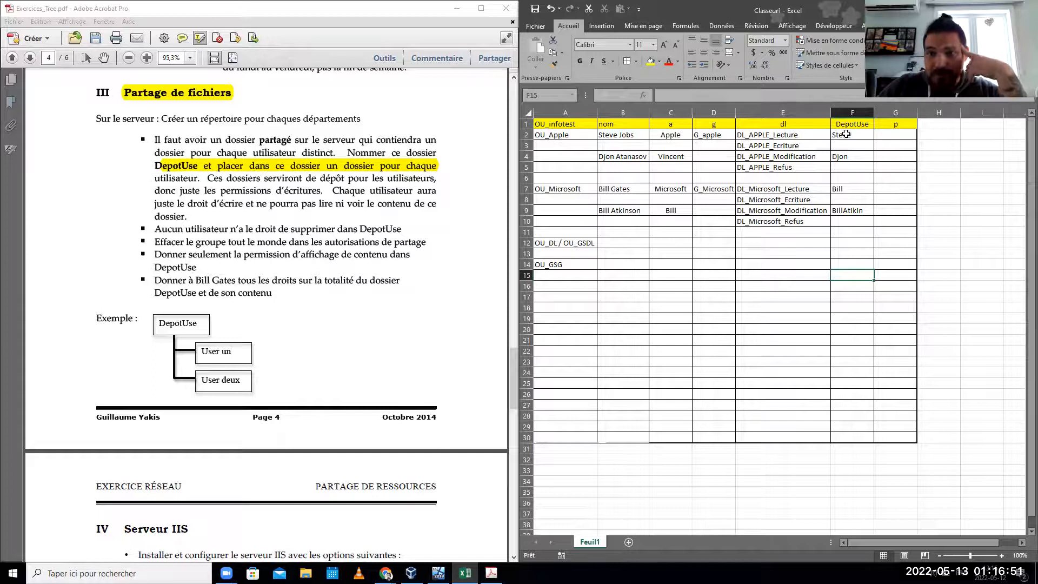
- Copy DL_APPLE_Ecriture into G2 and G4 for the two Apple users
click(819, 147)
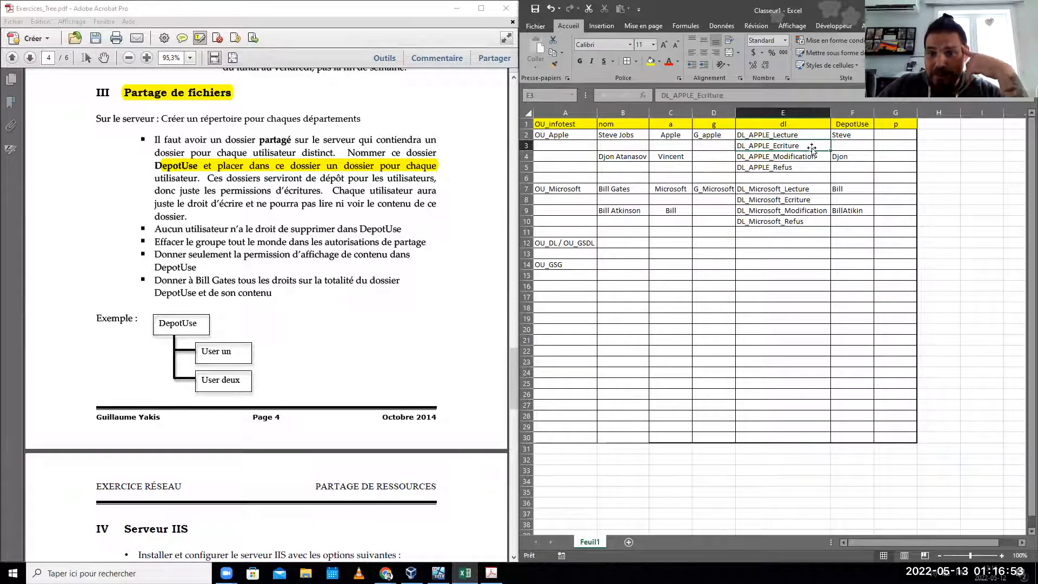
key(ctrl+c)
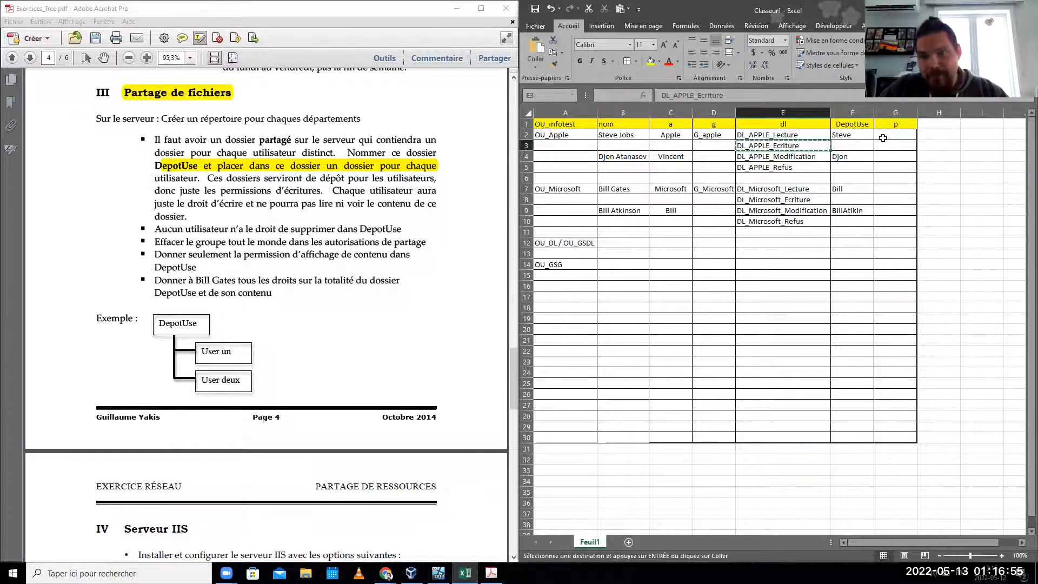
click(883, 138)
key(ctrl+v)
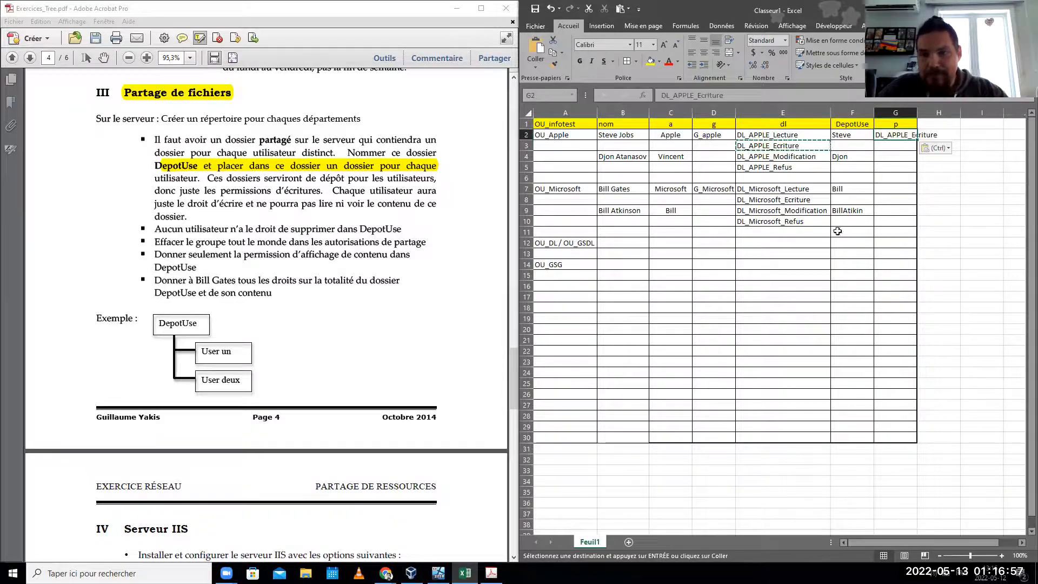
click(881, 157)
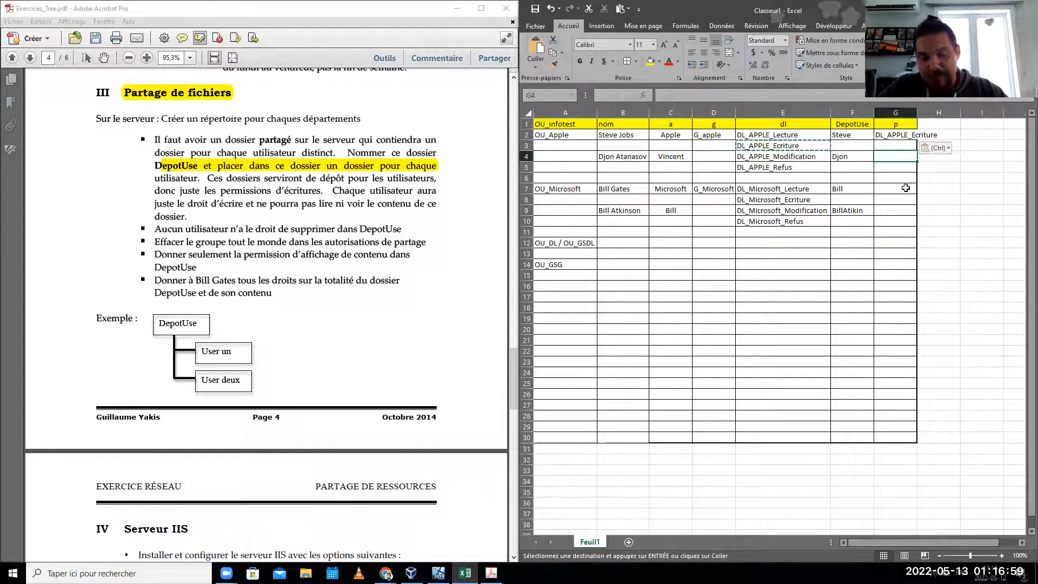
key(ctrl+v)
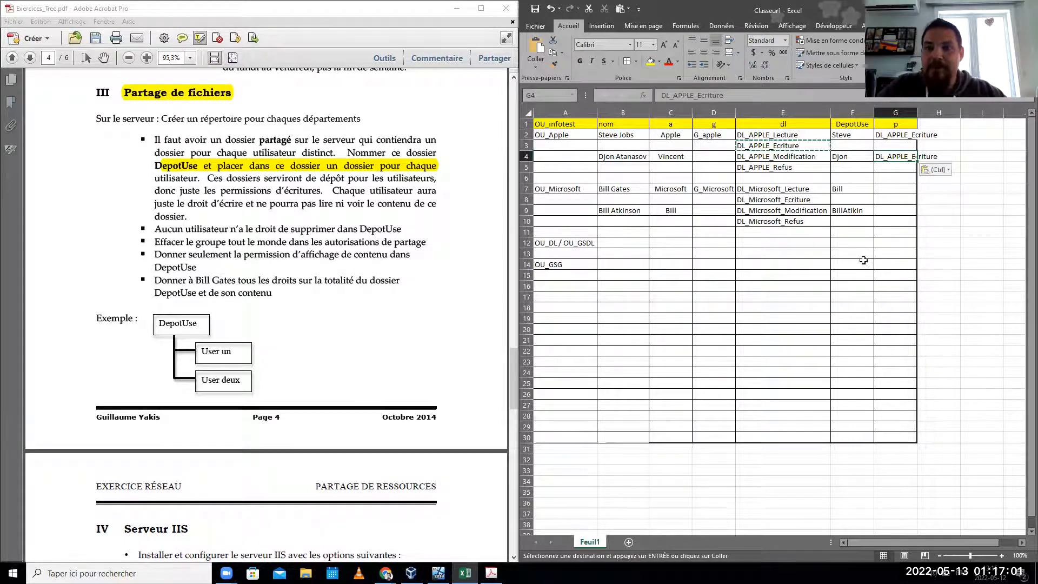
- Copy DL_Microsoft_Ecriture into G7 and G9 for the two Microsoft users
click(803, 223)
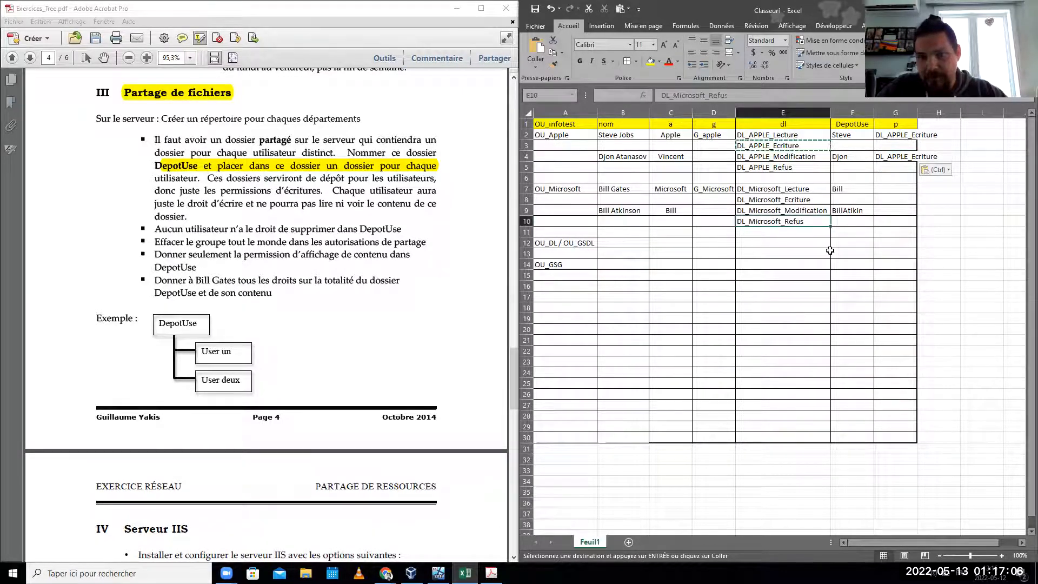
click(806, 201)
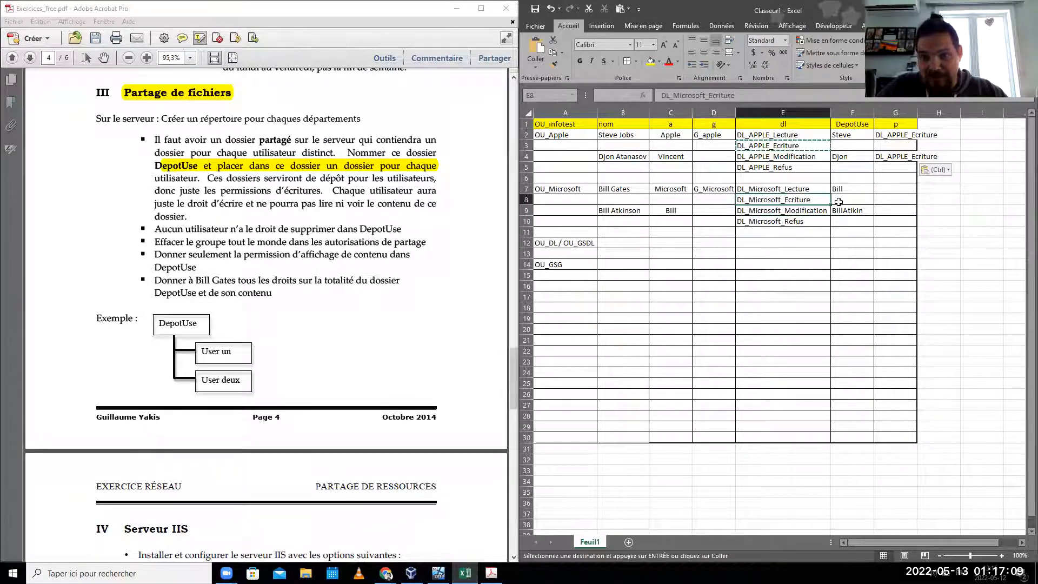
key(ctrl+c)
click(894, 191)
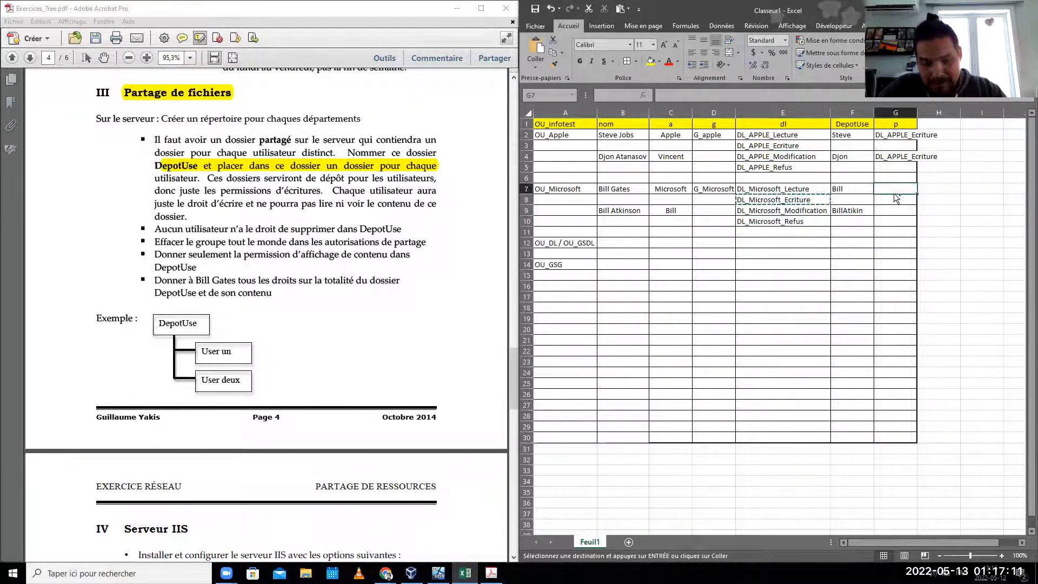
key(ctrl+v)
ctrl+click(892, 213)
key(ctrl+v)
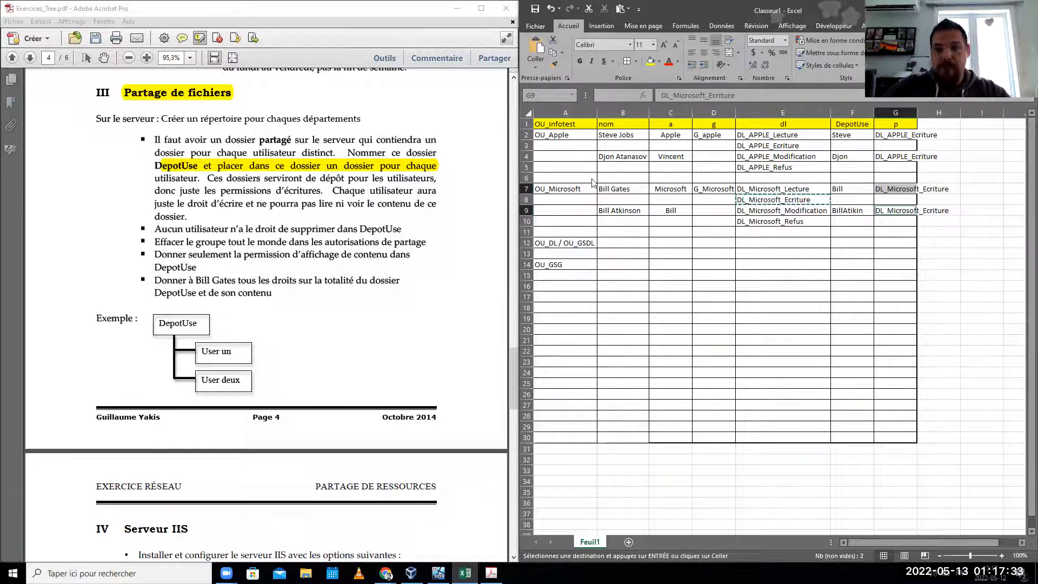
- In the exercise PDF, highlight the per-department folder line and the shared DepotUse folder bullet
scroll(595, 184, down, 7)
scroll(320, 325, down, 5)
scroll(320, 326, up, 10)
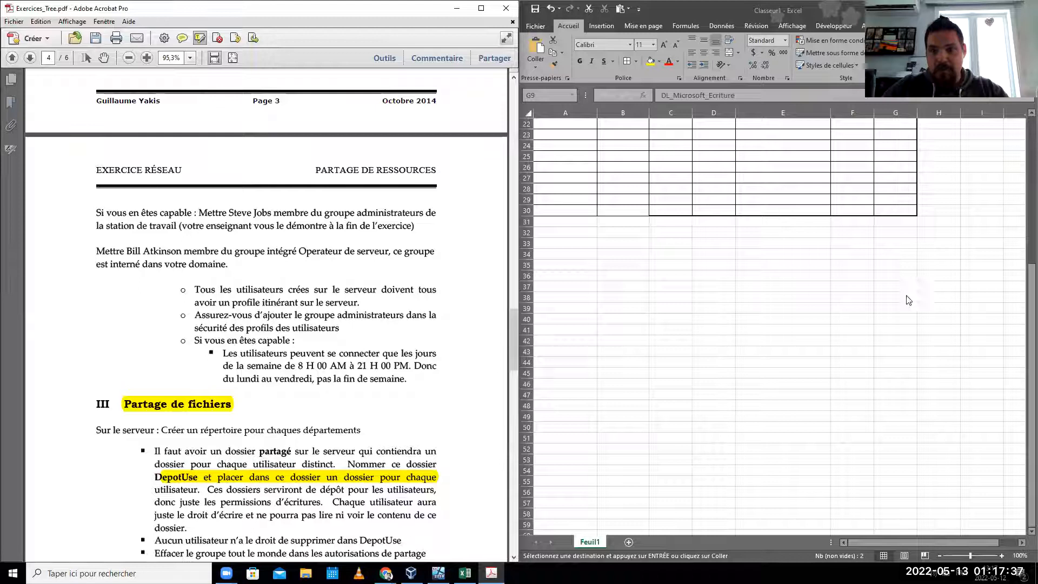
scroll(906, 276, up, 7)
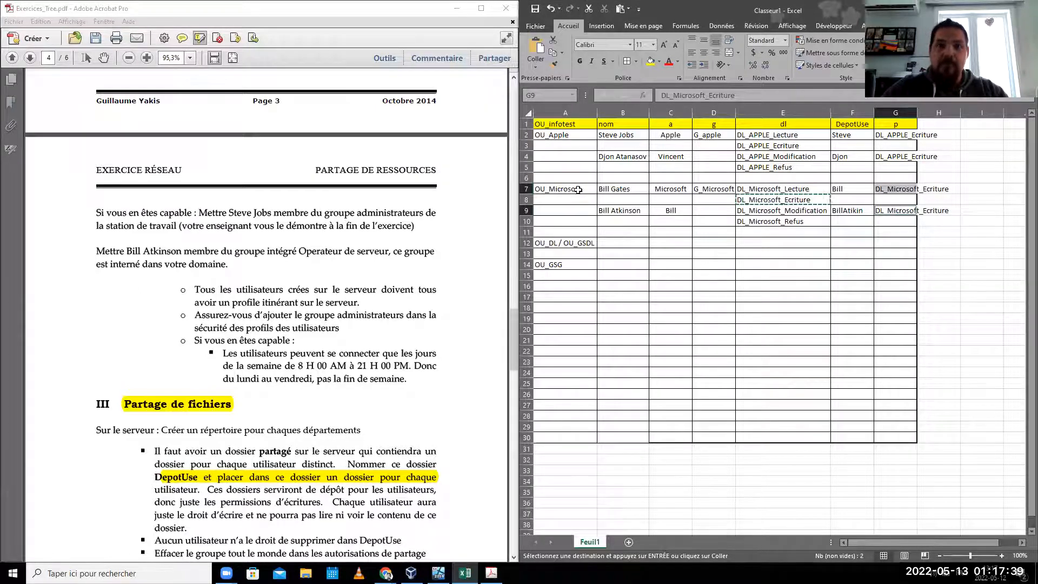
scroll(236, 509, down, 6)
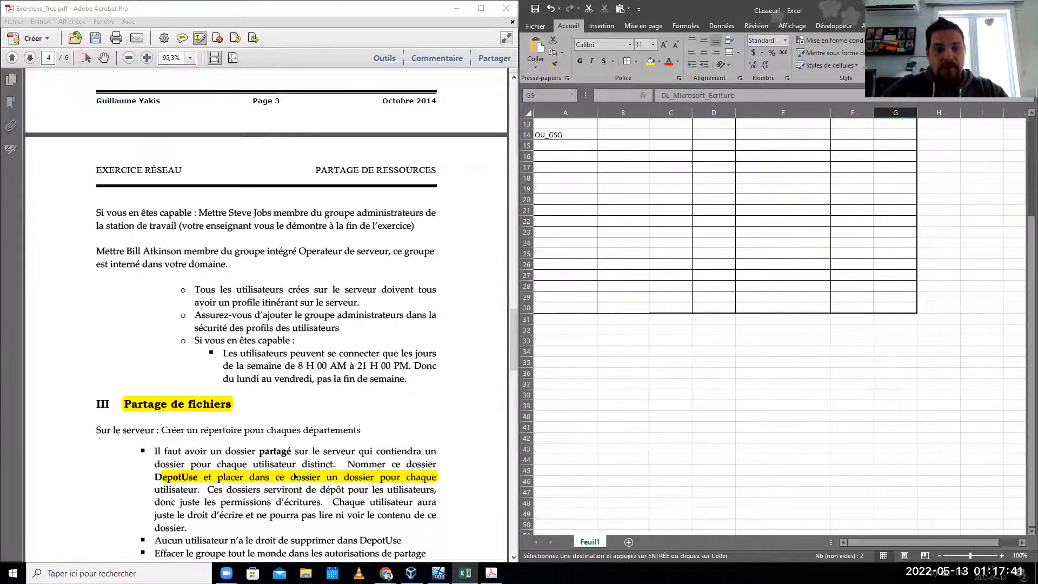
click(364, 450)
scroll(360, 454, down, 3)
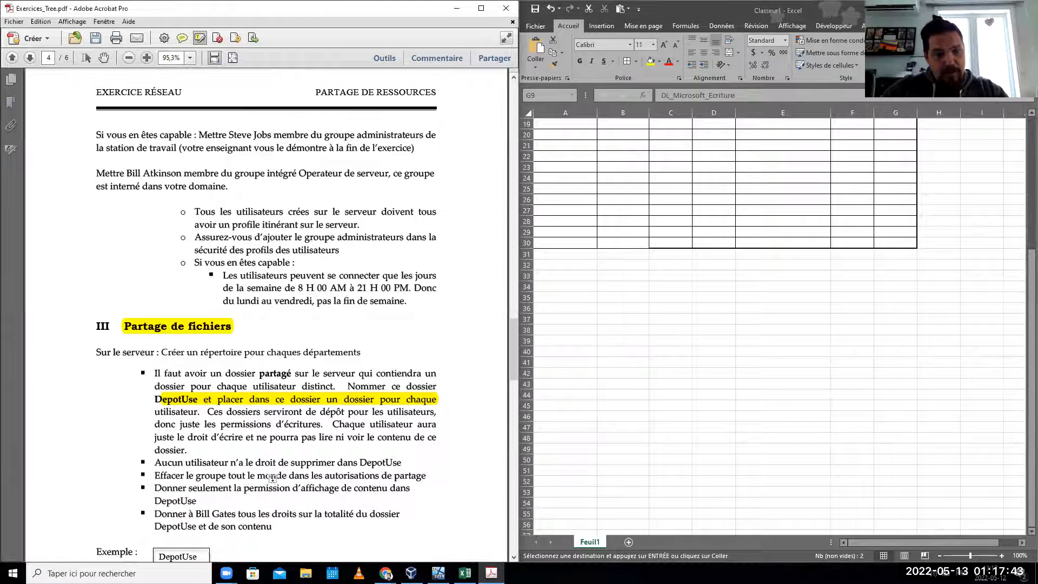
scroll(272, 513, down, 2)
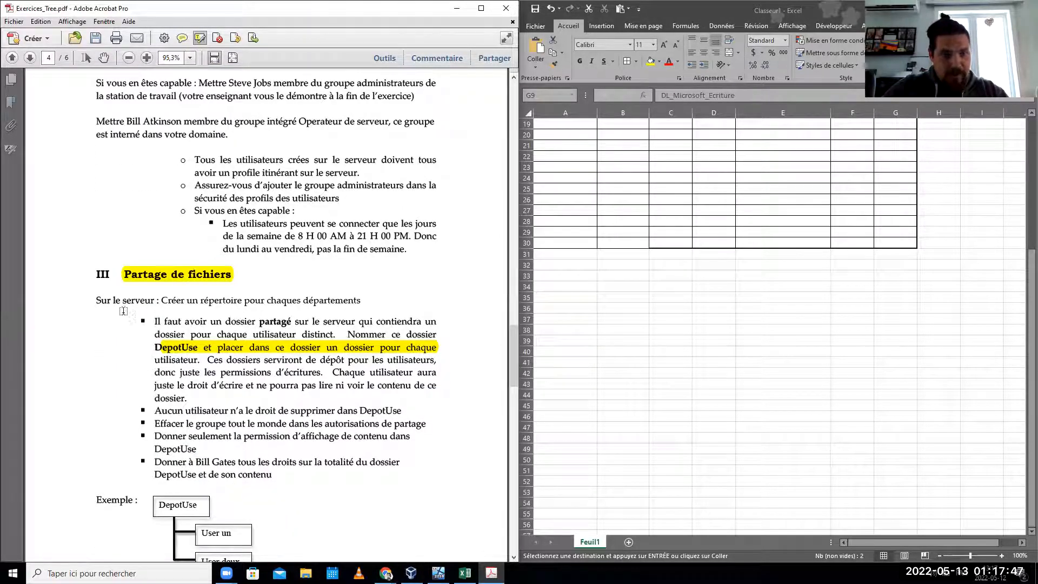
drag(91, 300, 361, 300)
drag(155, 321, 187, 399)
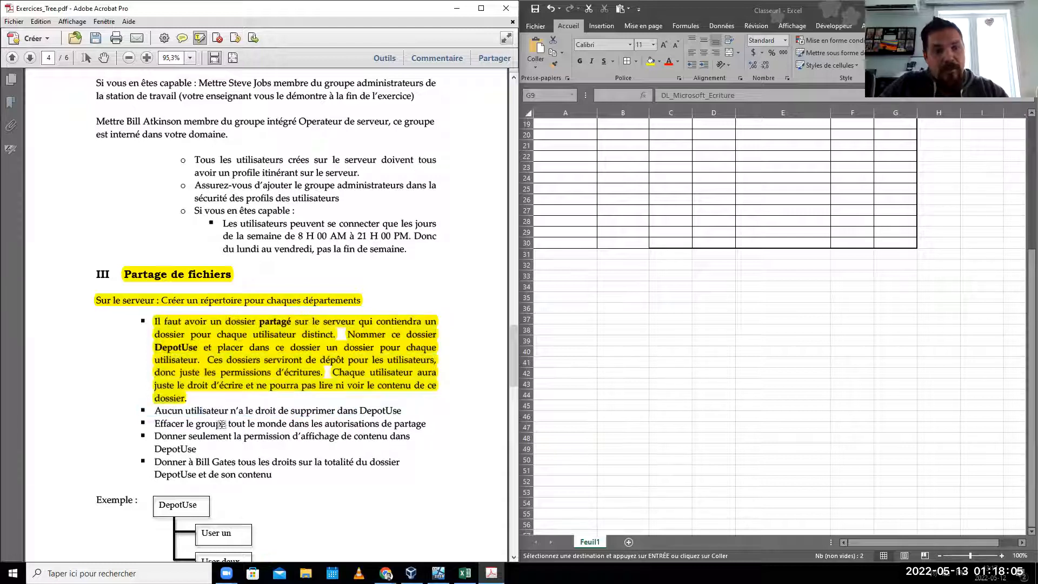
- Mark the bullet of the 'Aucun utilisateur' line in yellow
key(ctrl)
key(ctrl)
key(ctrl)
key(ctrl)
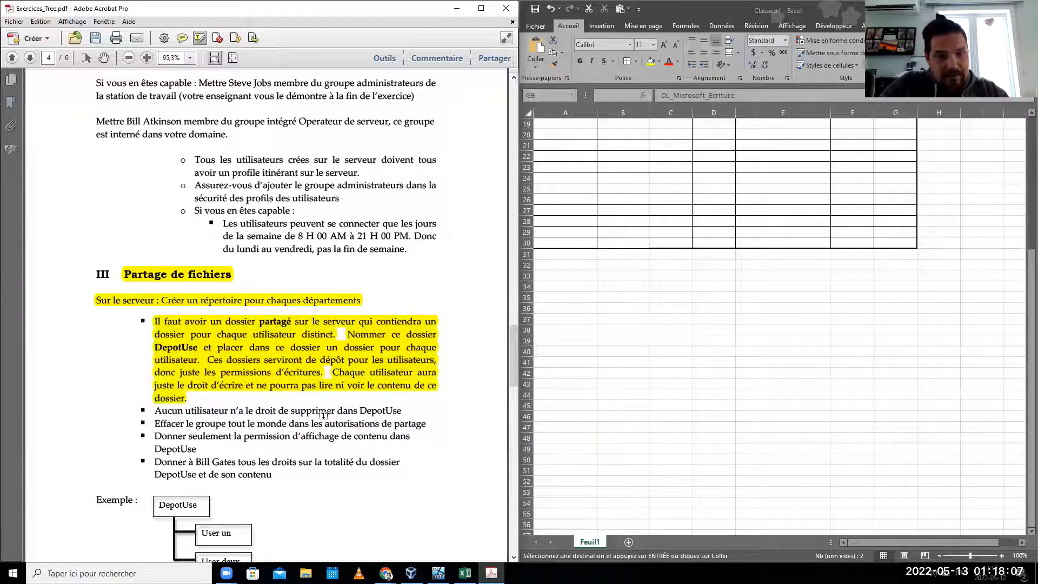
key(ctrl)
key(ctrl)
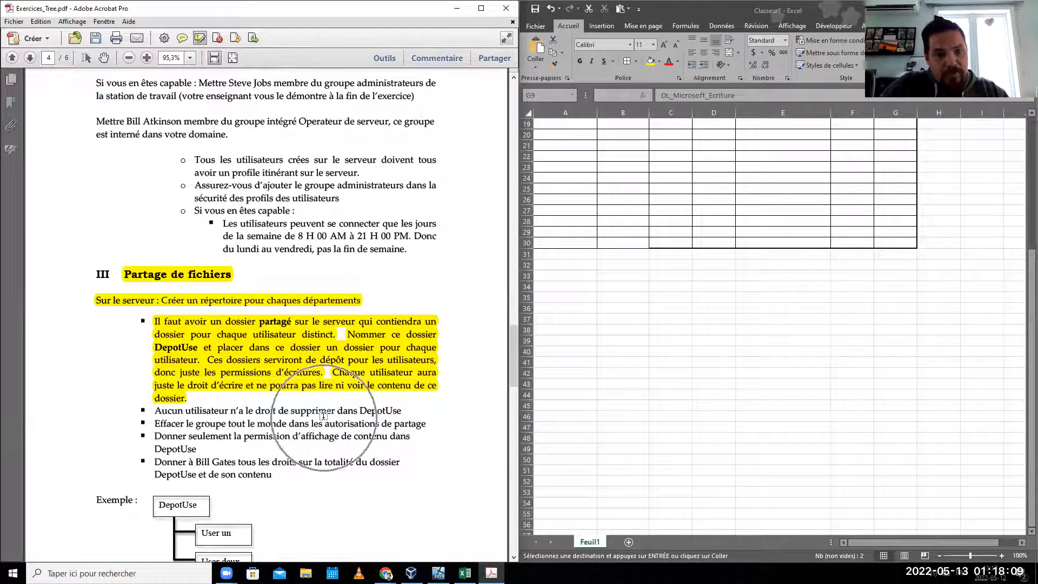
key(ctrl)
key(ctrl)
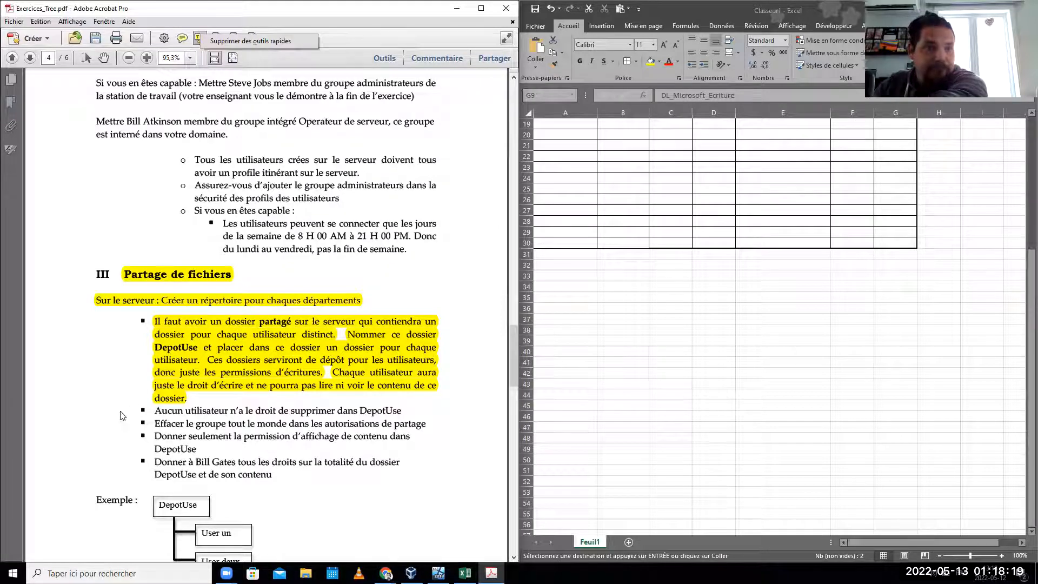
click(143, 410)
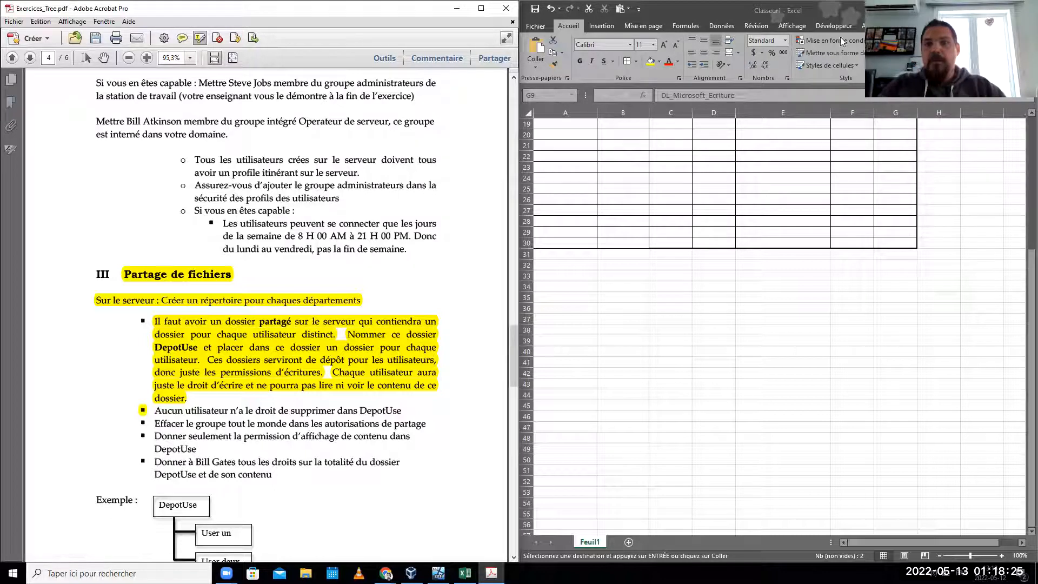
click(727, 349)
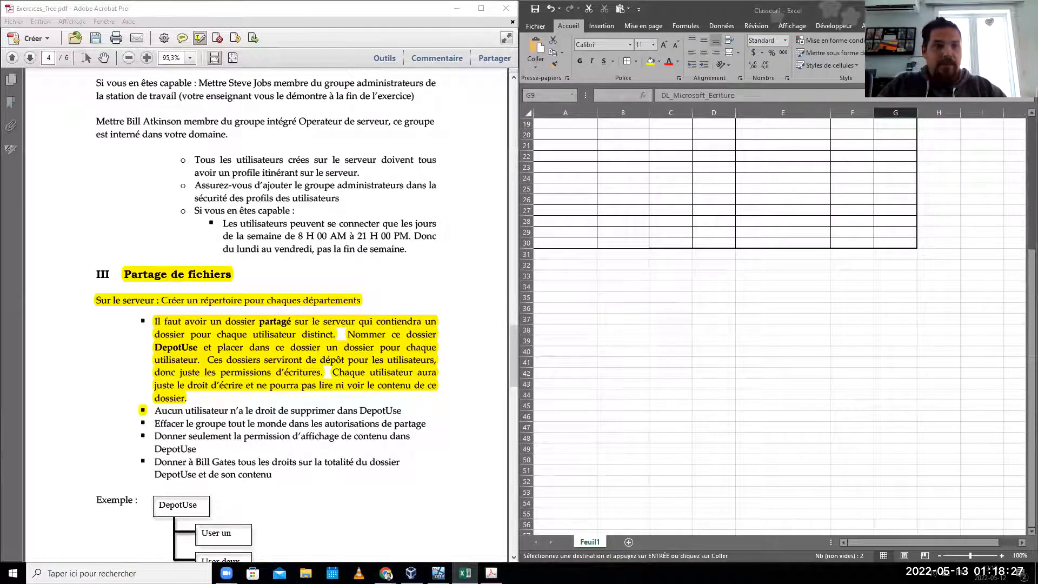
- Snap the spreadsheet to the left half and close the finished roles installation wizard
key(super+Left)
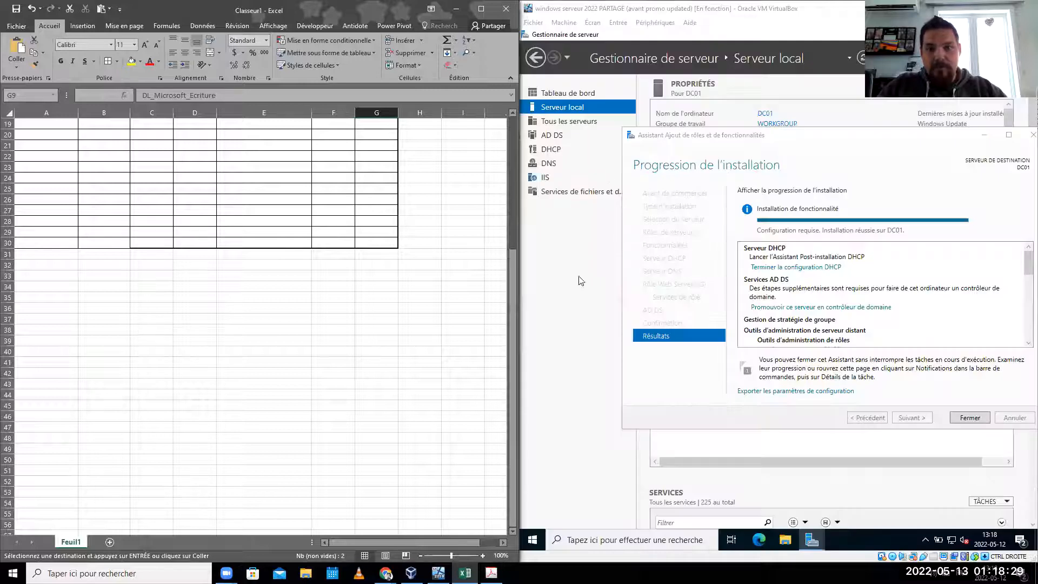
click(570, 296)
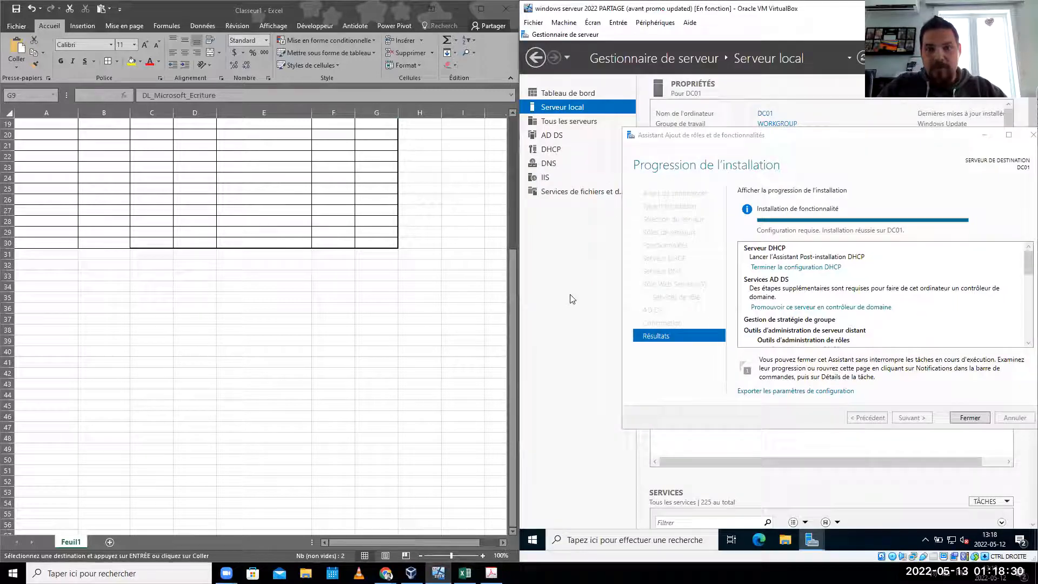
click(964, 419)
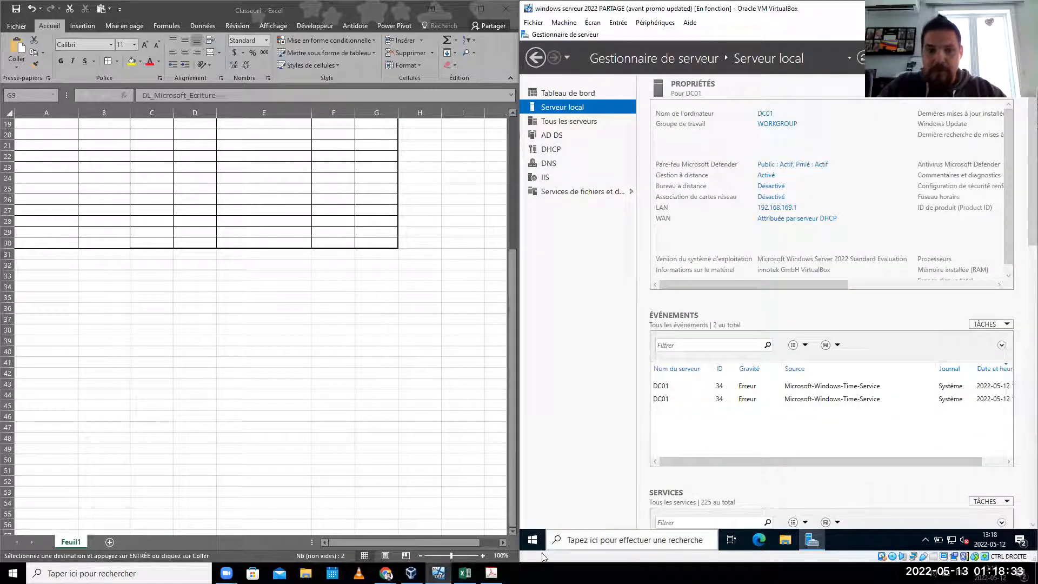
- Restart the Windows Server VM with the default reason and maximize its window
right_click(533, 539)
mouse_move(577, 515)
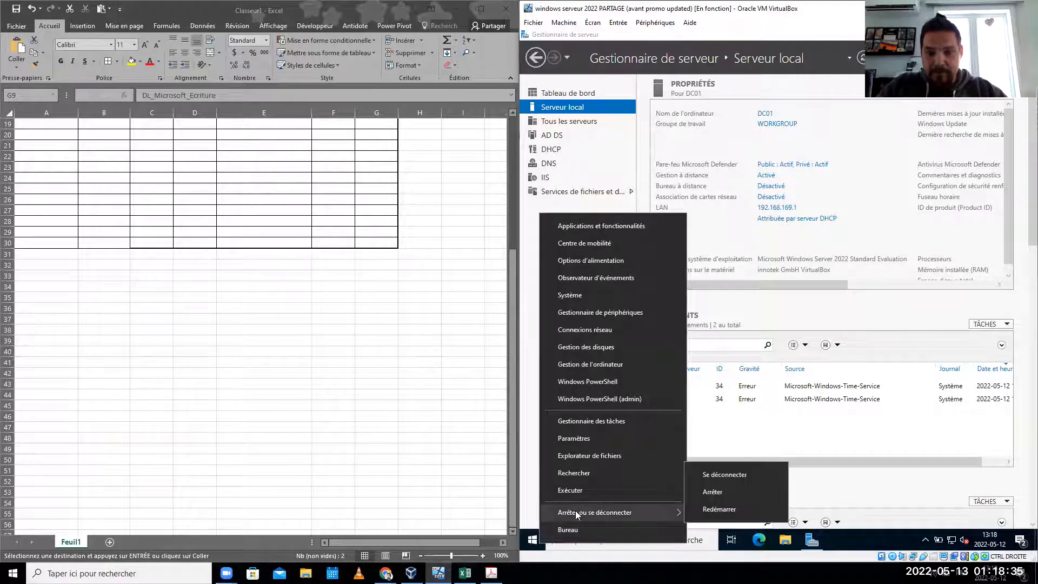
click(707, 510)
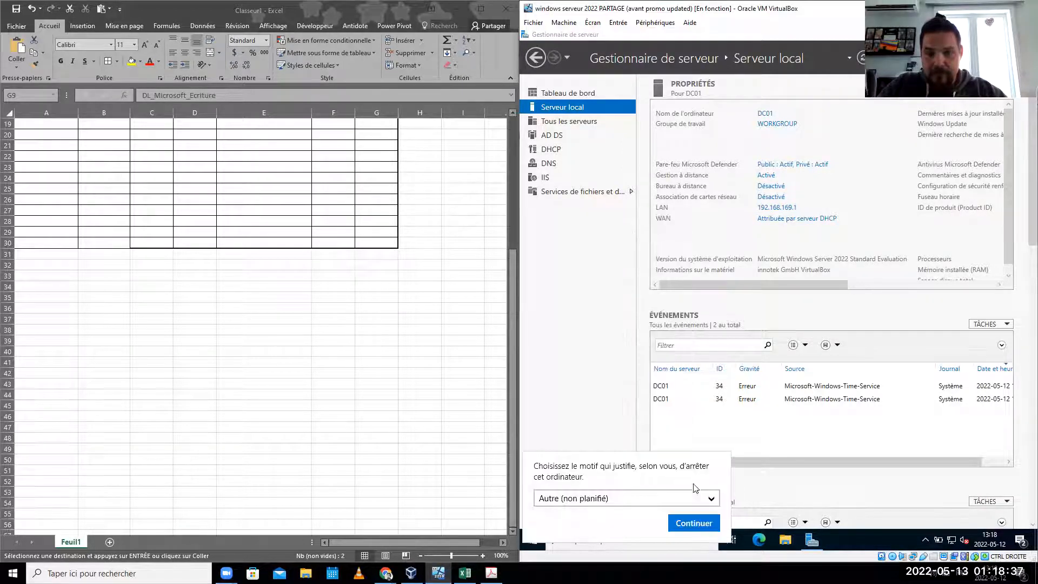
click(693, 522)
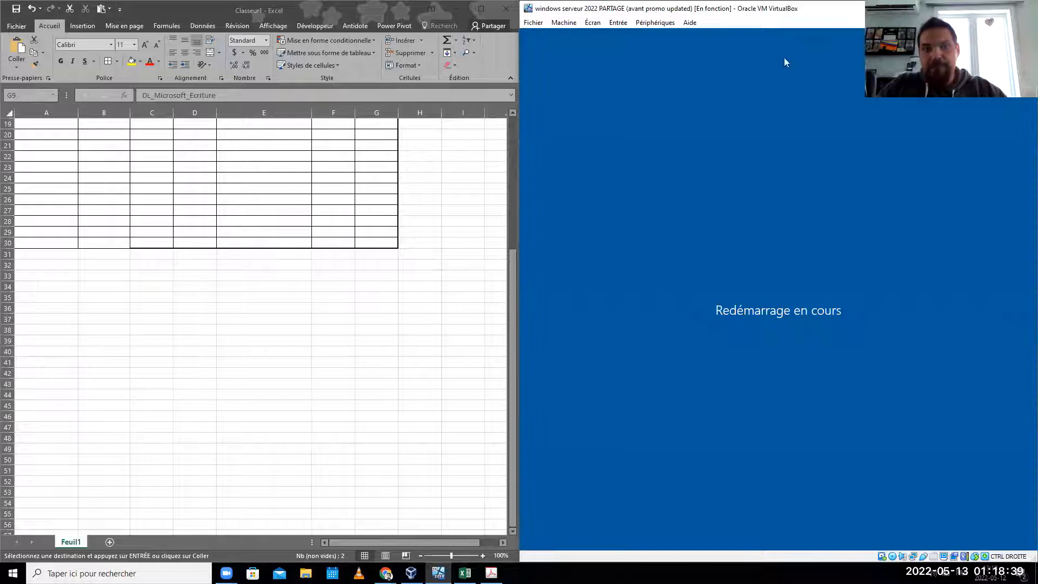
click(999, 8)
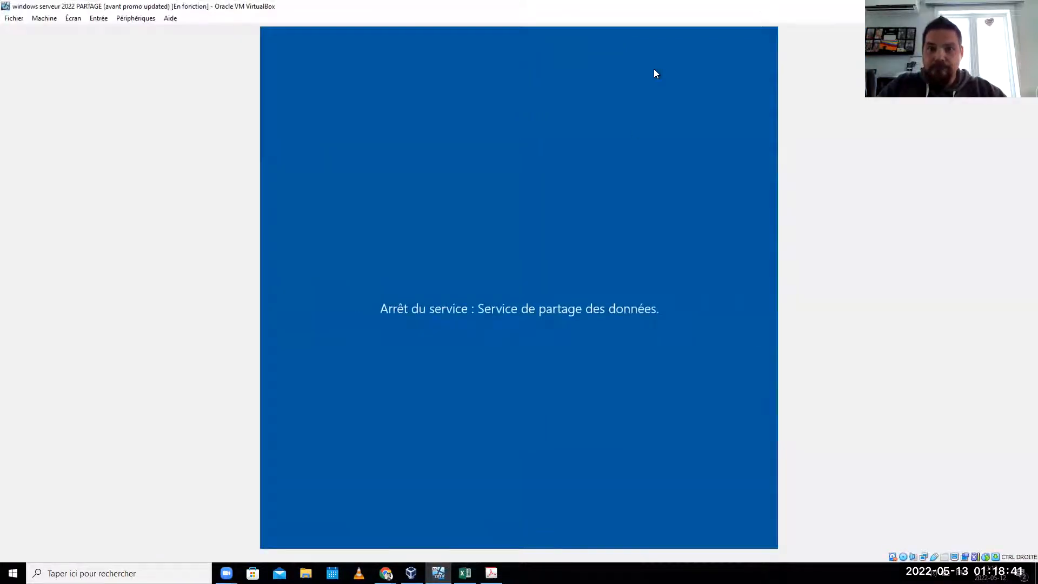